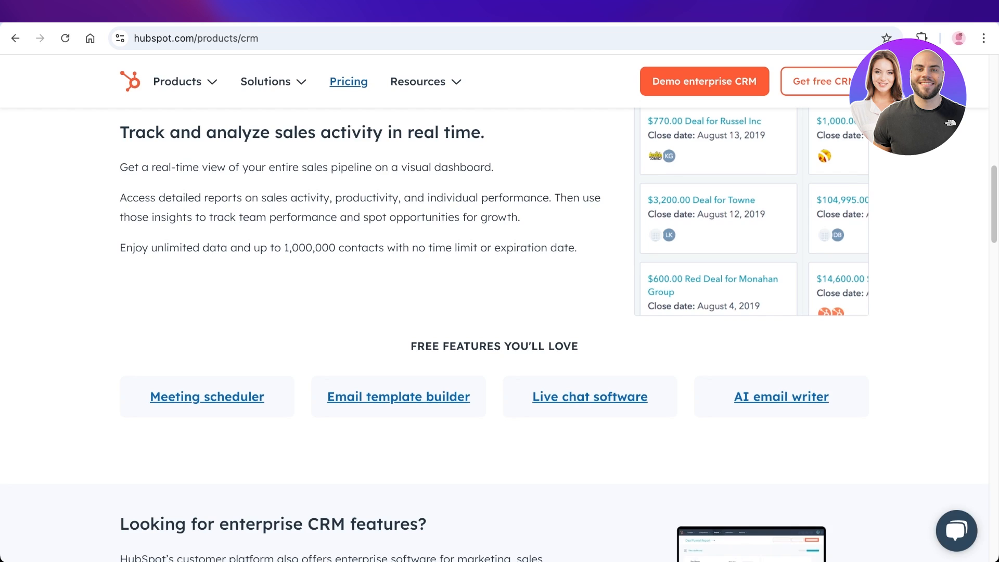
# - Go back to the HubSpot homepage via the top logo and bring up the Products menu
pyautogui.scroll(13, 349, 82)
pyautogui.click(154, 99)
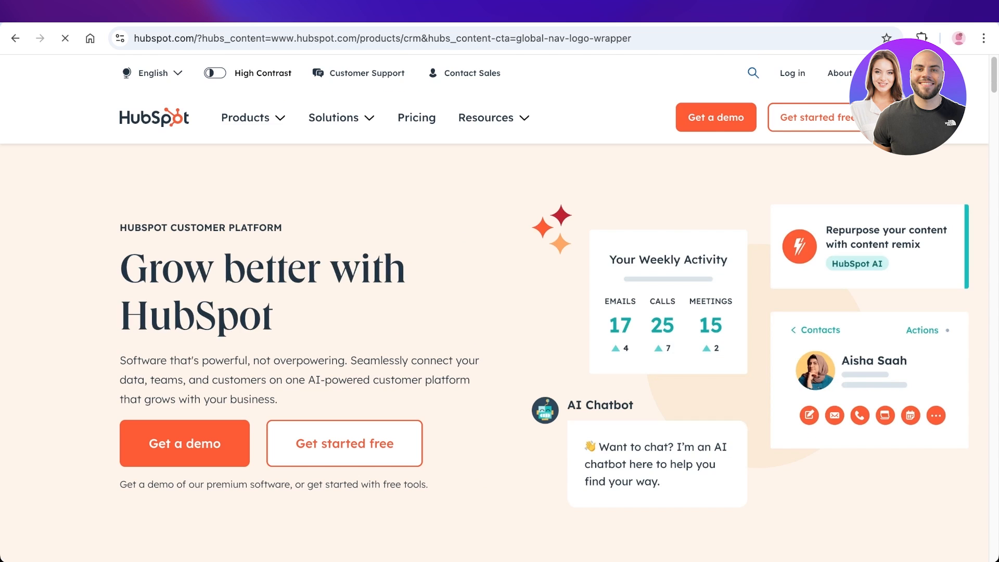
pyautogui.click(245, 118)
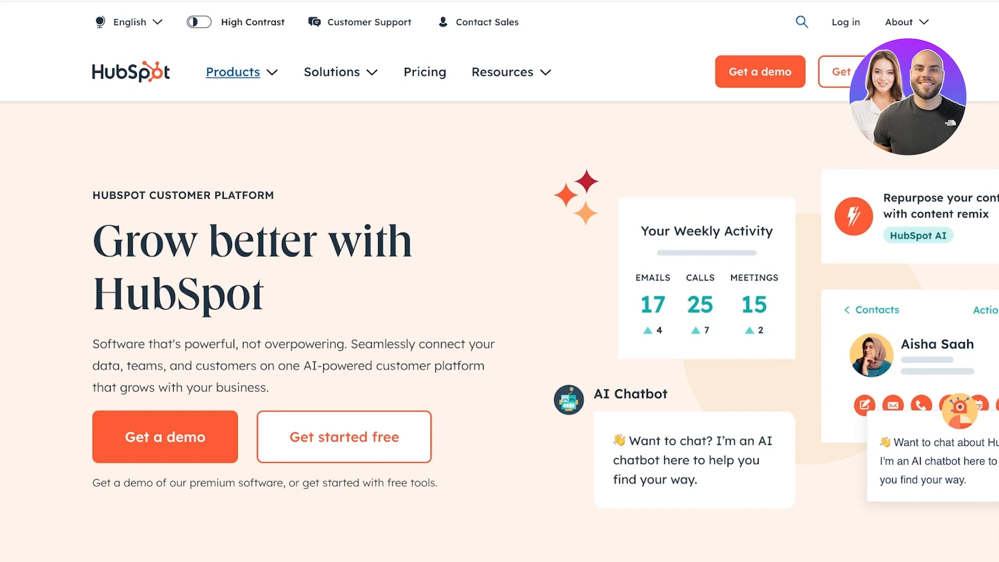
pyautogui.moveTo(233, 72)
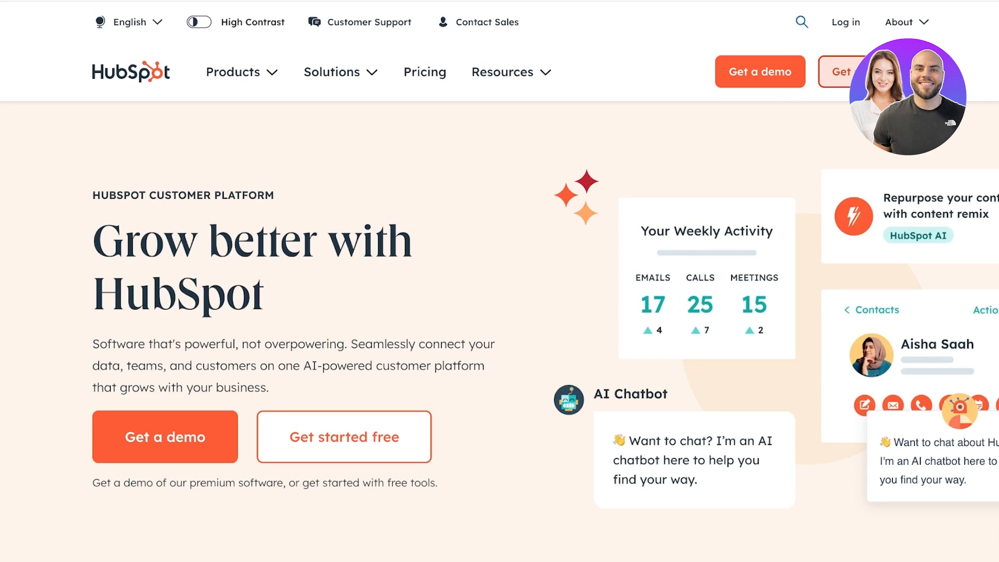
# - Sign in to HubSpot with the existing Google account, then open a new browser tab
pyautogui.click(839, 71)
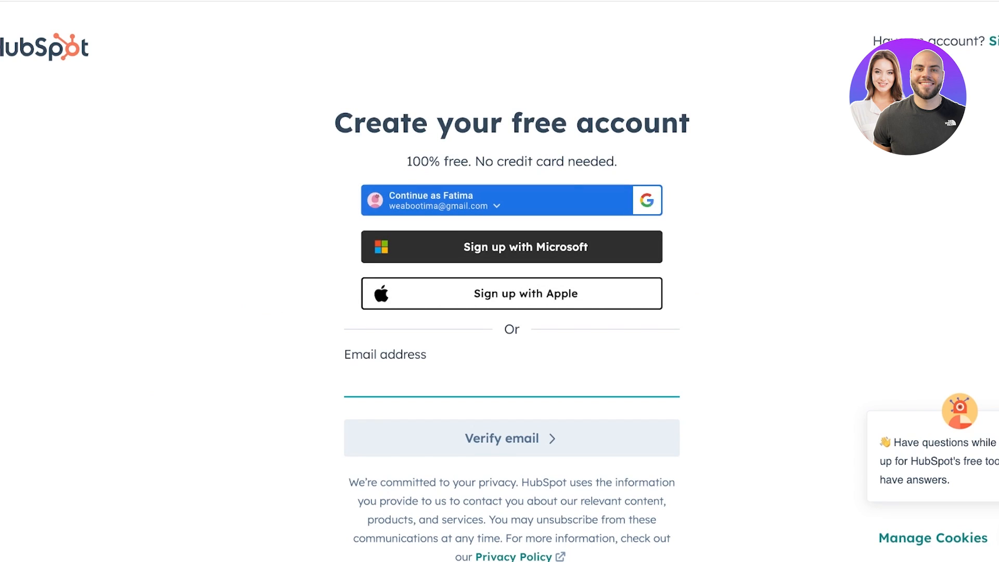
pyautogui.click(511, 201)
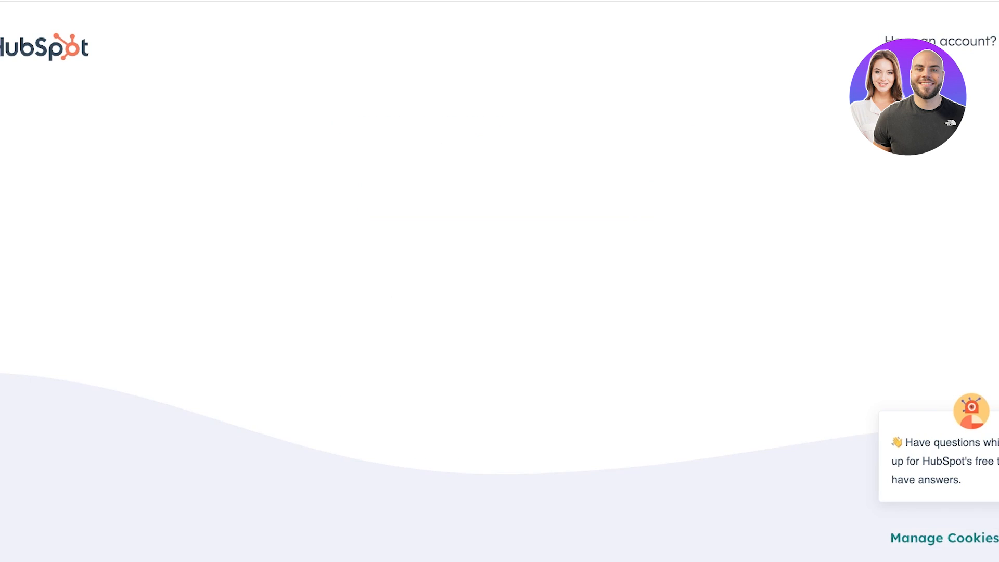
pyautogui.click(518, 416)
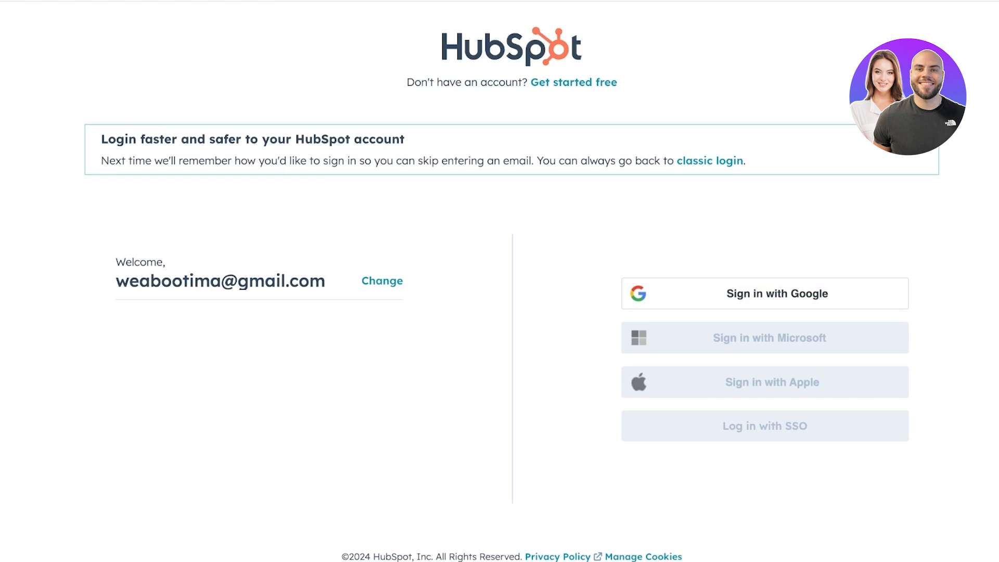
pyautogui.click(765, 296)
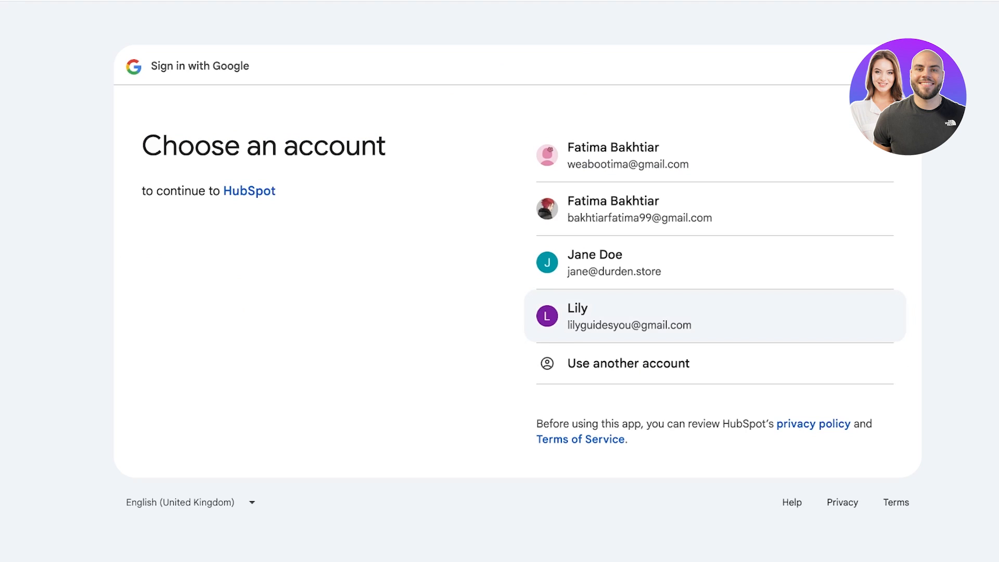
pyautogui.click(715, 156)
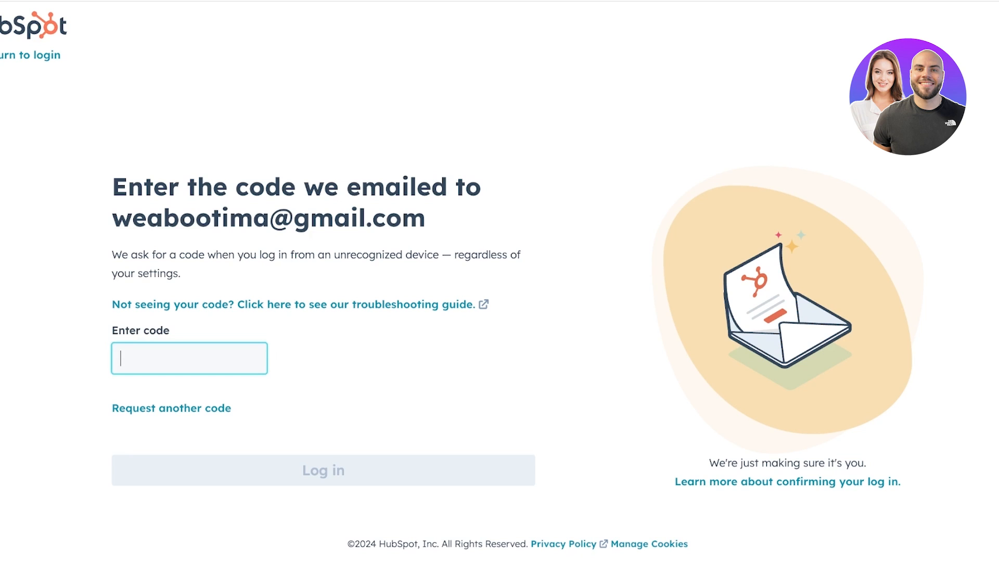
pyautogui.hotkey('ctrl', 't')
# - Copy the numeric code from HubSpot's Log In Code email in Gmail and paste it into HubSpot
pyautogui.click(928, 53)
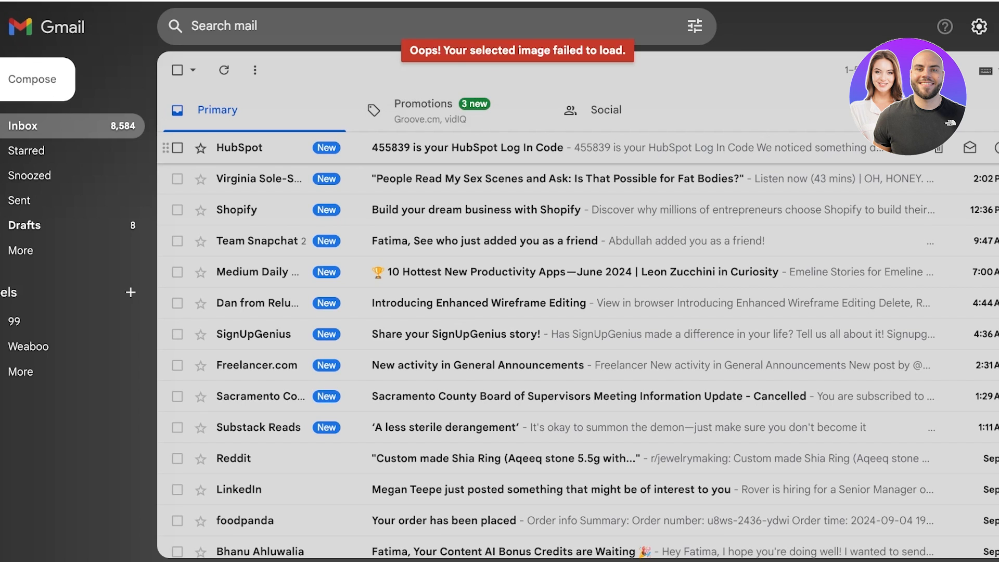
pyautogui.click(530, 148)
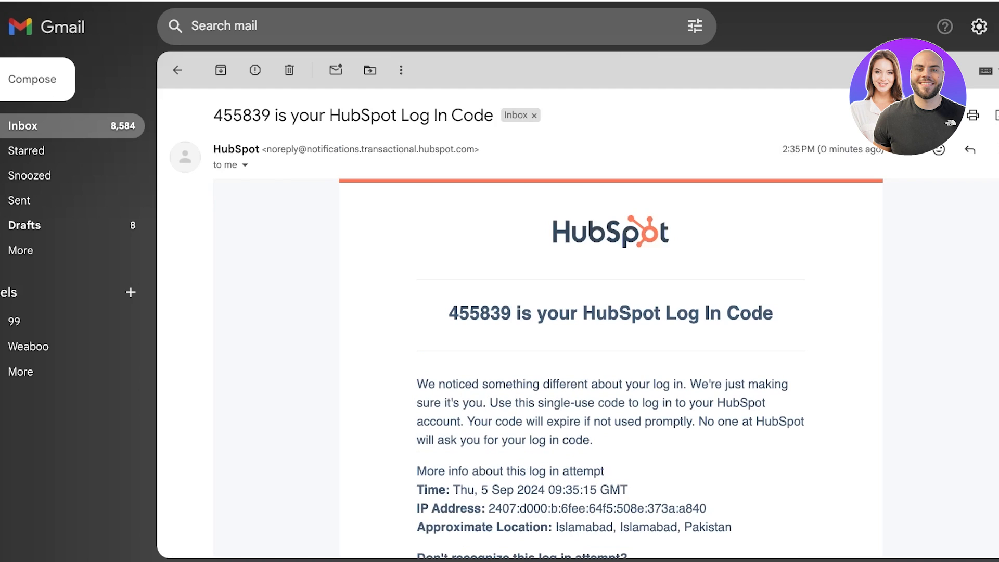
pyautogui.tripleClick(481, 313)
pyautogui.click(449, 313)
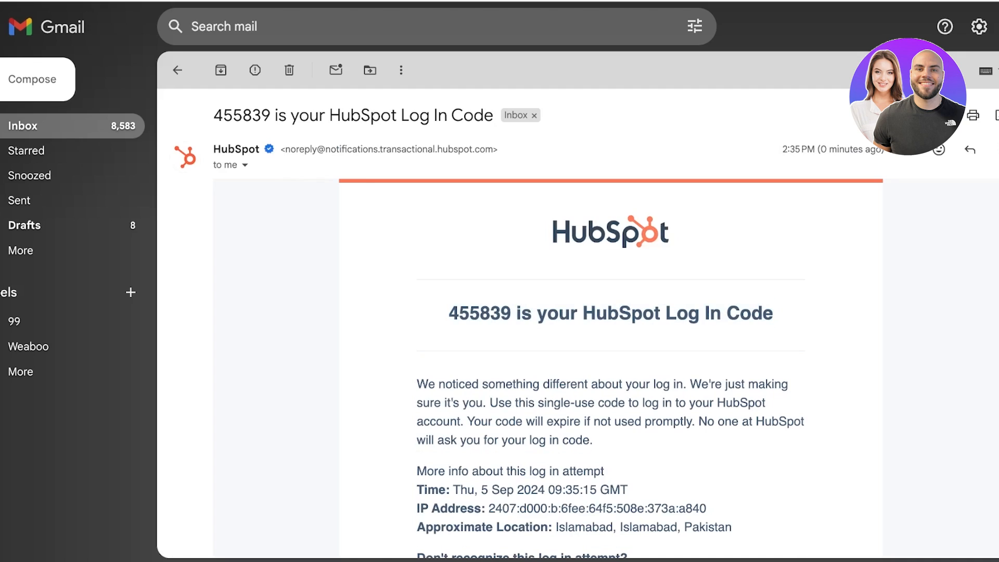
pyautogui.moveTo(449, 313); pyautogui.dragTo(512, 278)
pyautogui.moveTo(449, 313)
pyautogui.mouseDown()
pyautogui.moveTo(490, 313)
pyautogui.moveTo(449, 313)
pyautogui.mouseUp()
pyautogui.hotkey('ctrl', 'c')
pyautogui.click(512, 313)
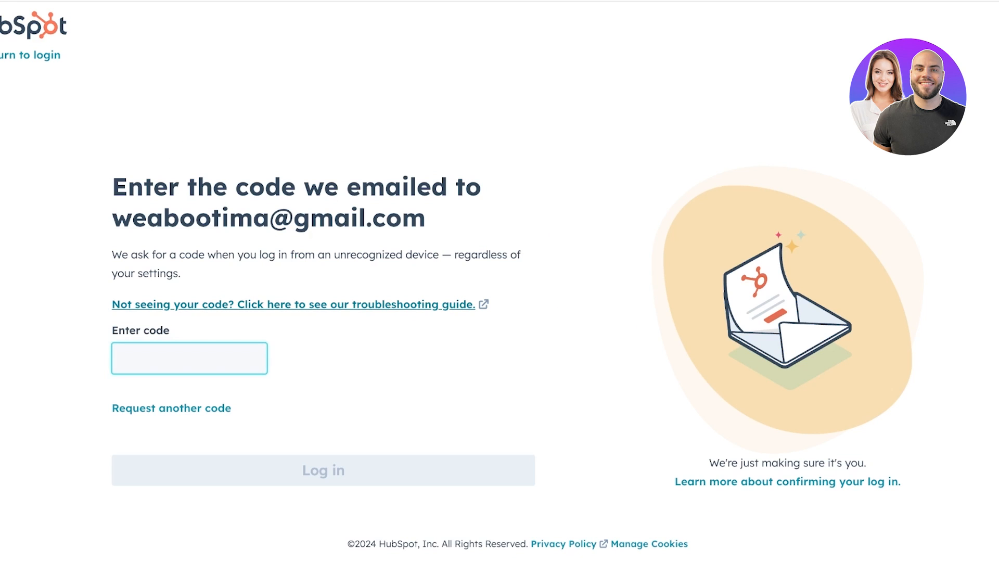
pyautogui.hotkey('ctrl', 'v')
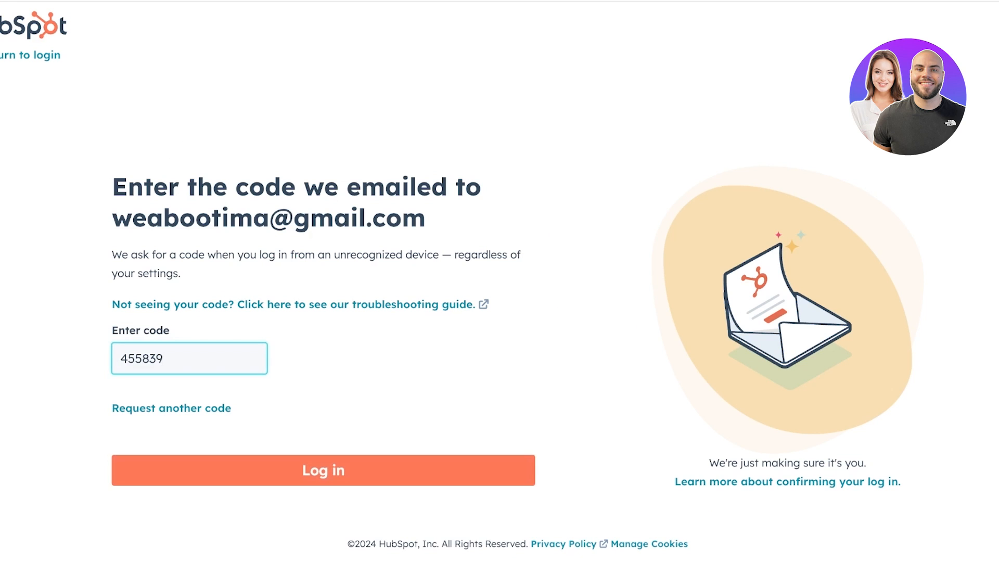
# - Submit the log-in code, continue as the existing user, and start a fresh account
pyautogui.click(323, 470)
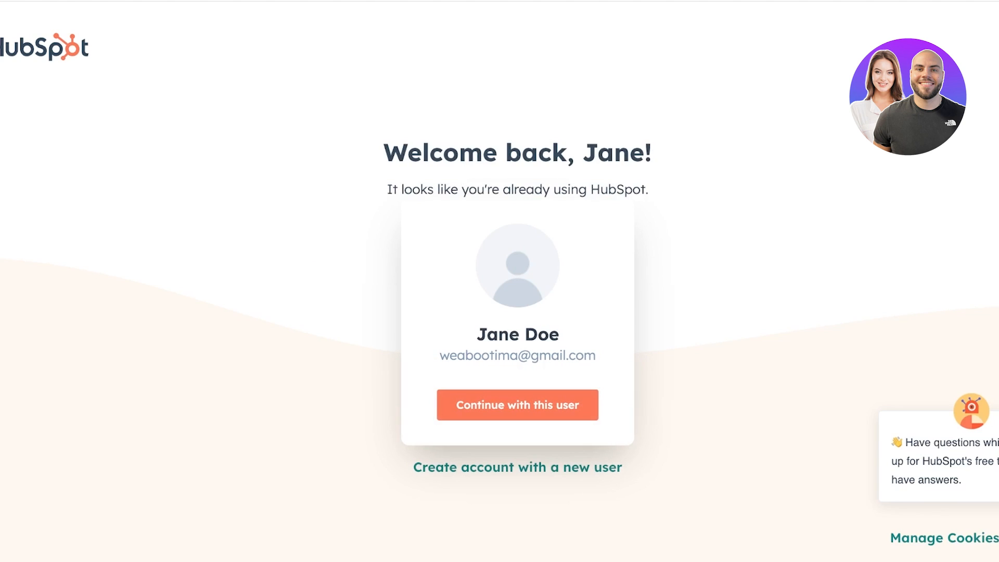
pyautogui.click(517, 402)
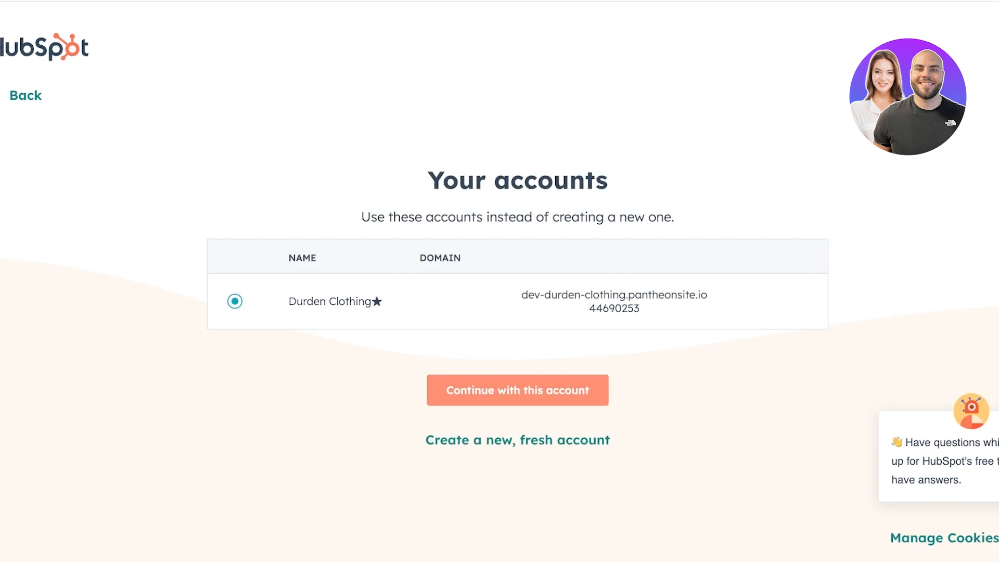
pyautogui.click(518, 440)
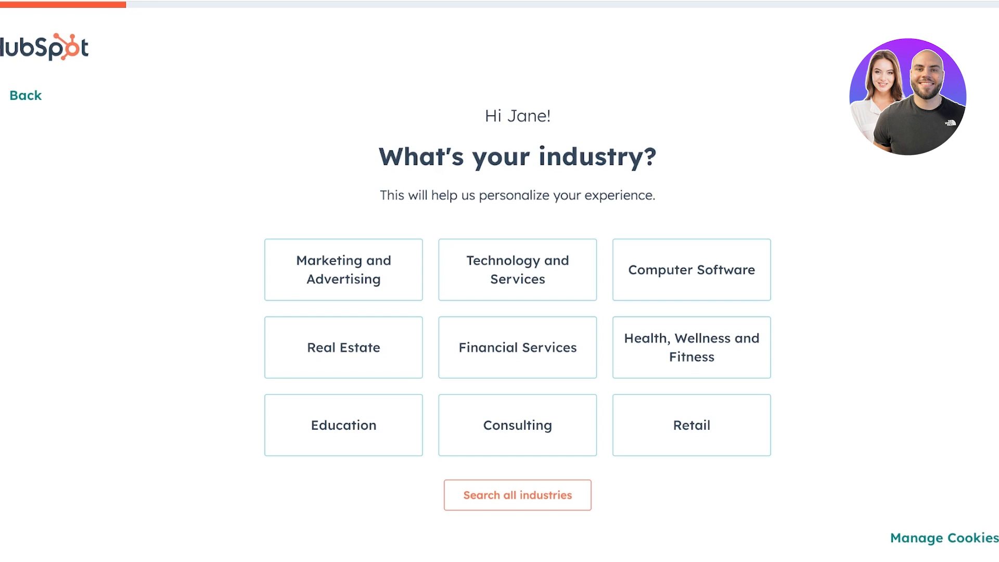
# - Answer onboarding with Marketing and Advertising industry, Owner role and company name Spencer
pyautogui.click(343, 269)
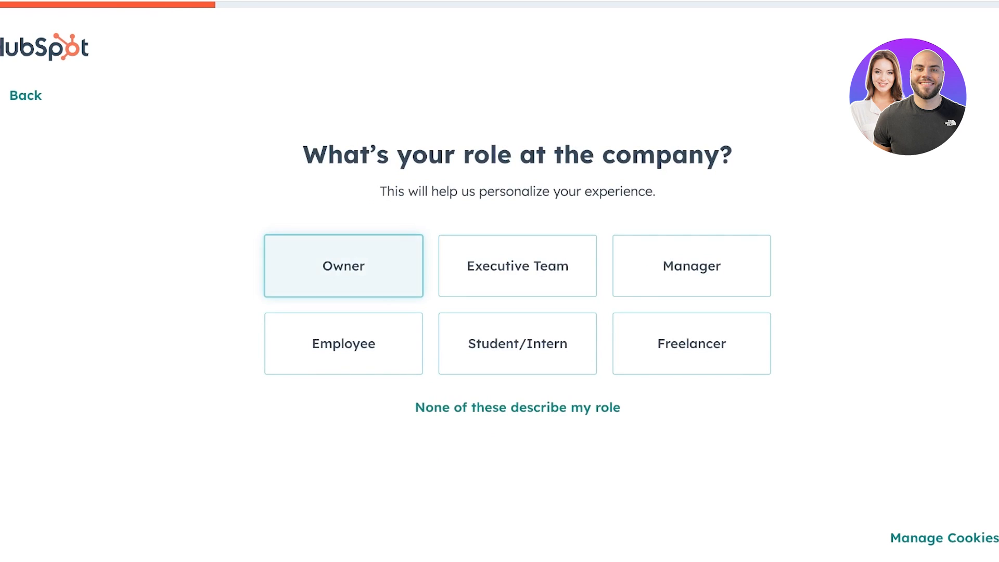
pyautogui.click(344, 266)
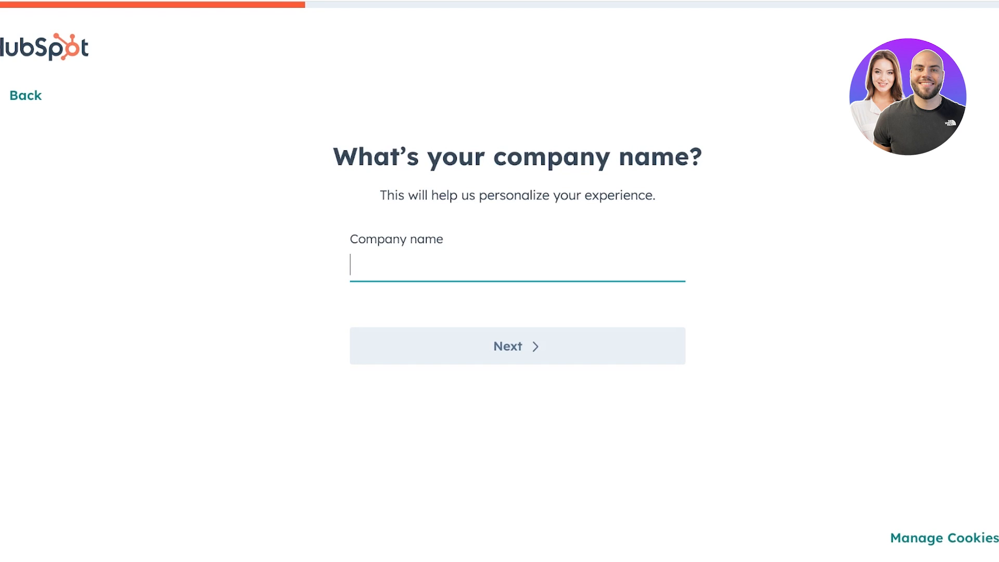
pyautogui.write('Spencer')
pyautogui.click(518, 346)
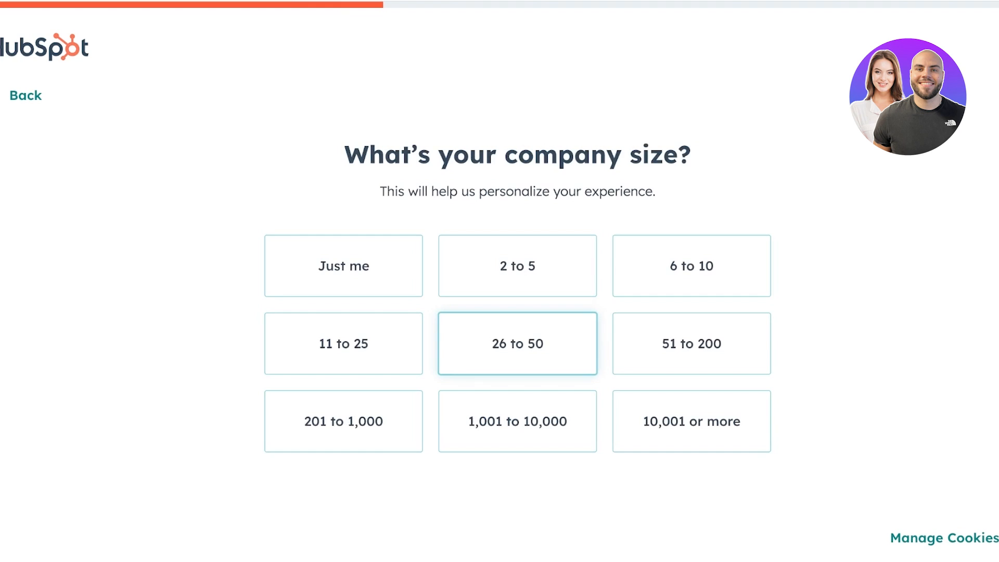
pyautogui.click(343, 266)
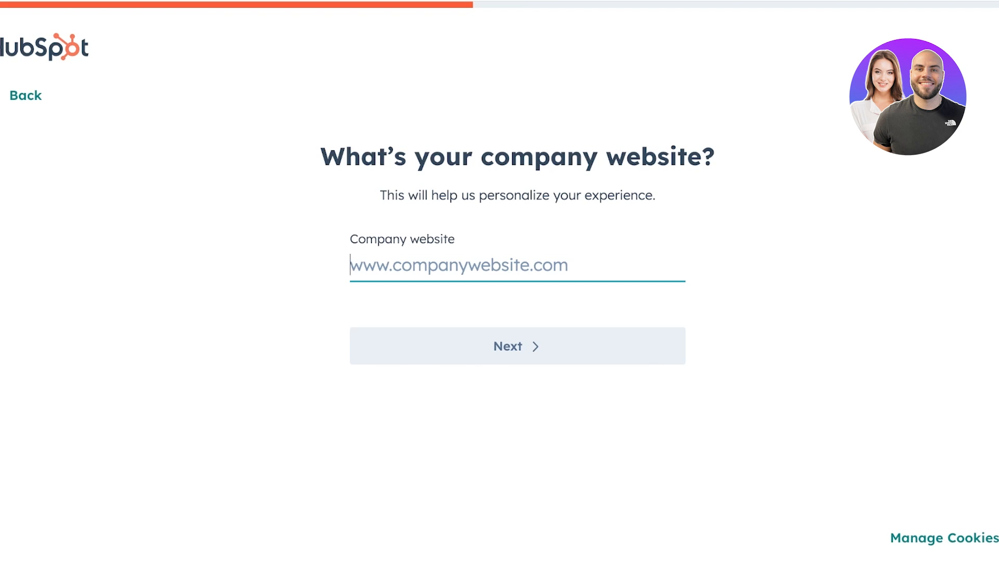
pyautogui.write('h')
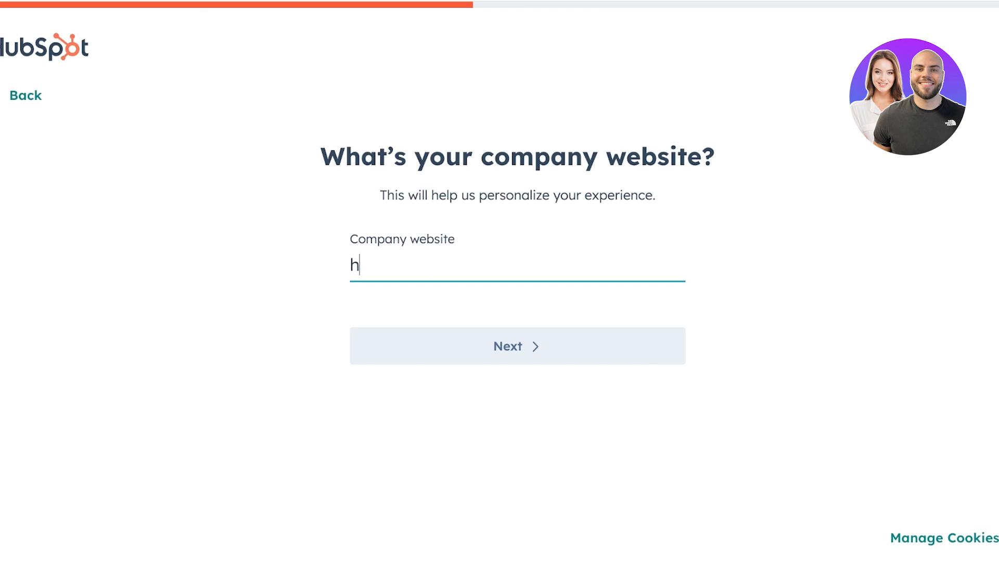
pyautogui.press('BackSpace')
pyautogui.write('www.c')
pyautogui.press('BackSpace')
pyautogui.press('BackSpace')
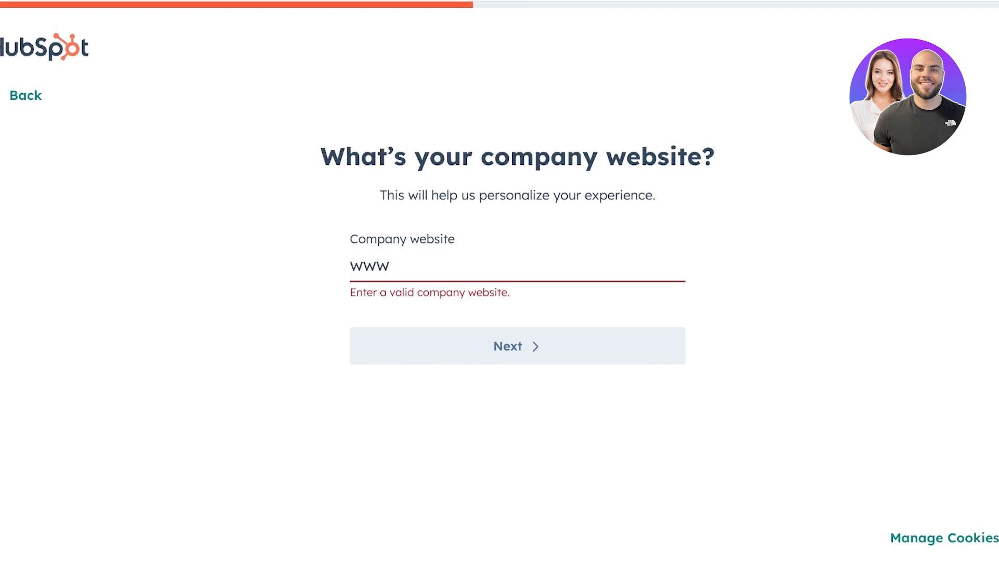
pyautogui.write('.khaadi.com')
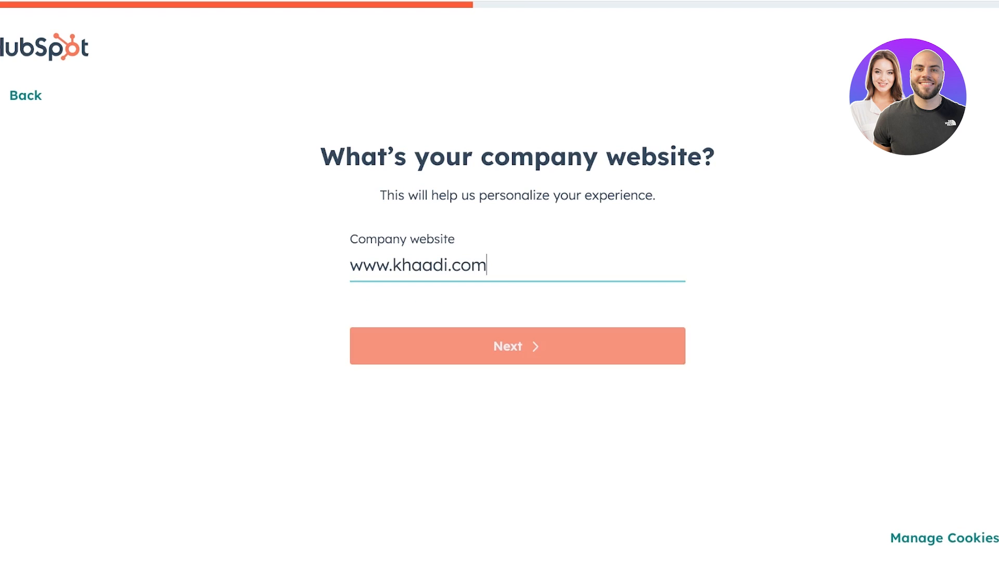
pyautogui.press('Return')
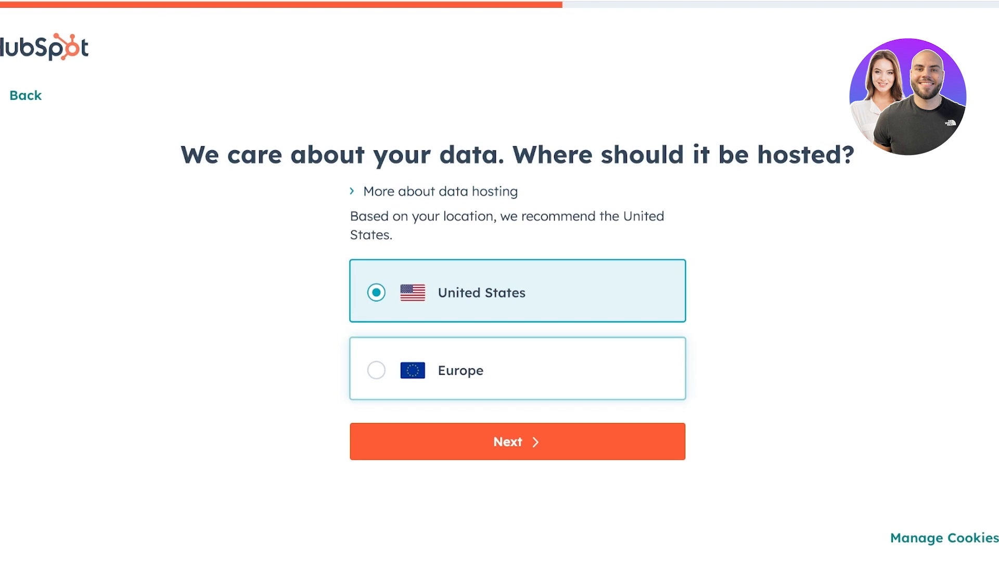
# - Keep United States data hosting, pick the Generate leads goal, and choose adding contacts manually
pyautogui.press('Return')
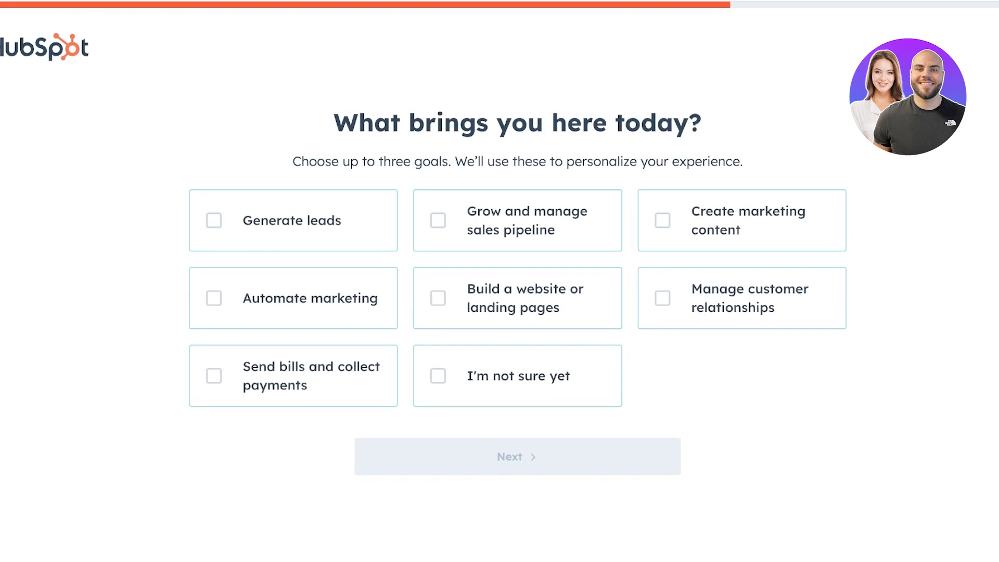
pyautogui.click(293, 221)
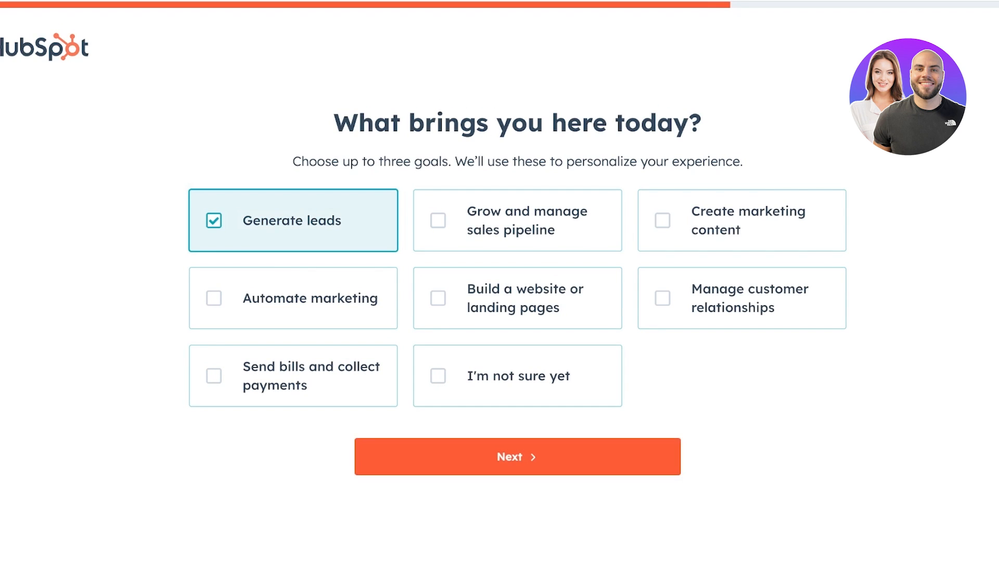
pyautogui.click(517, 456)
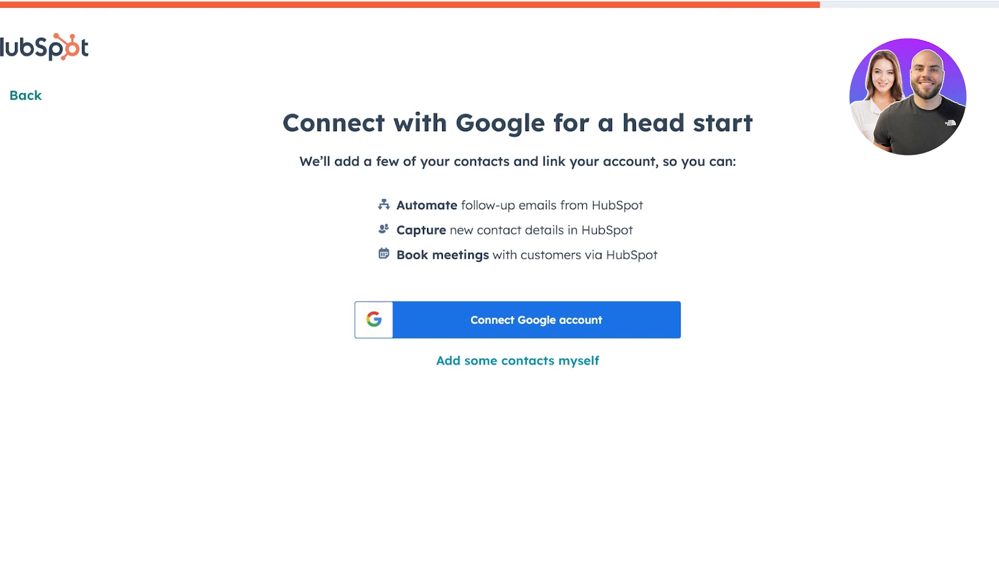
pyautogui.click(517, 360)
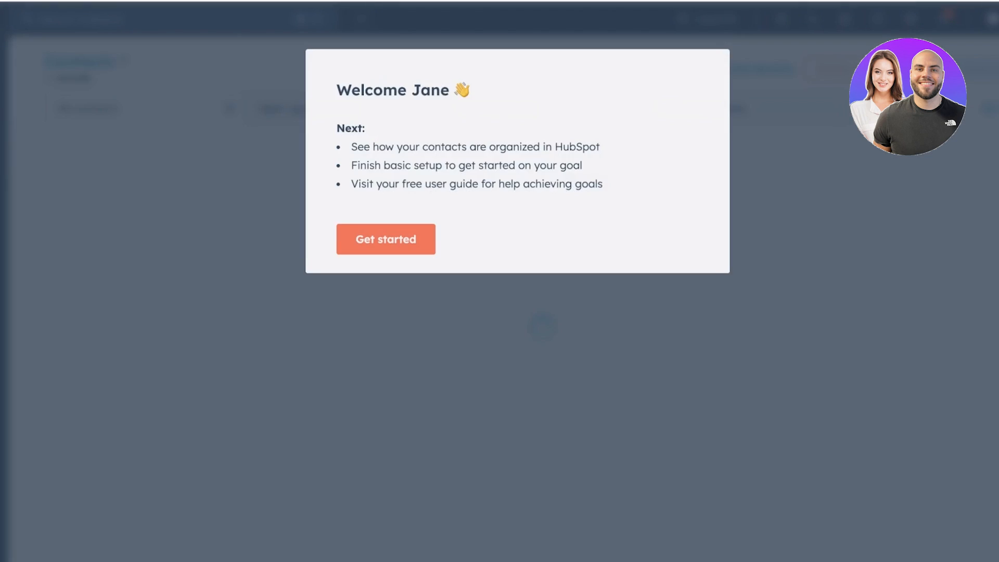
# - Dismiss the welcome message and close the product tour
pyautogui.click(384, 241)
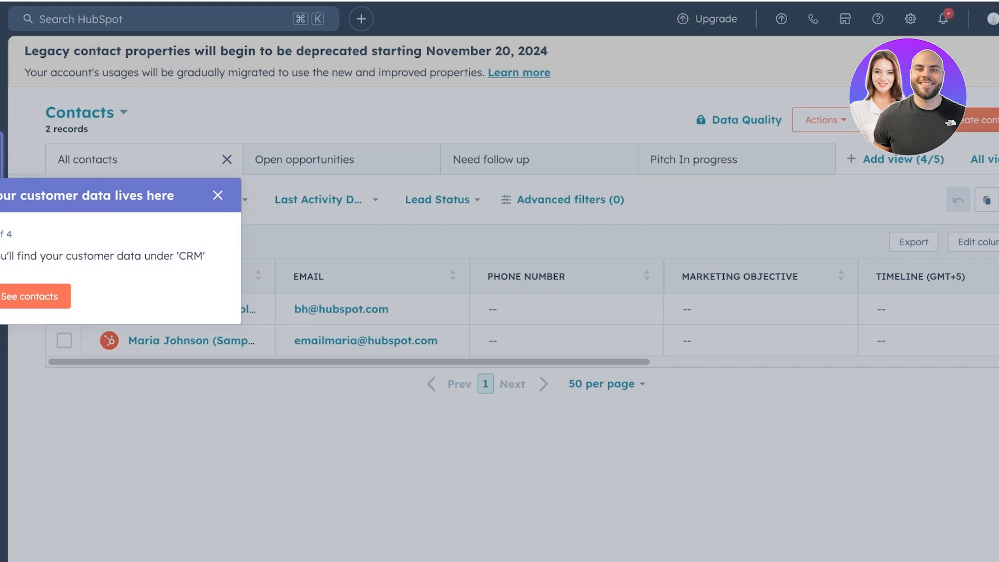
pyautogui.click(218, 195)
pyautogui.click(418, 132)
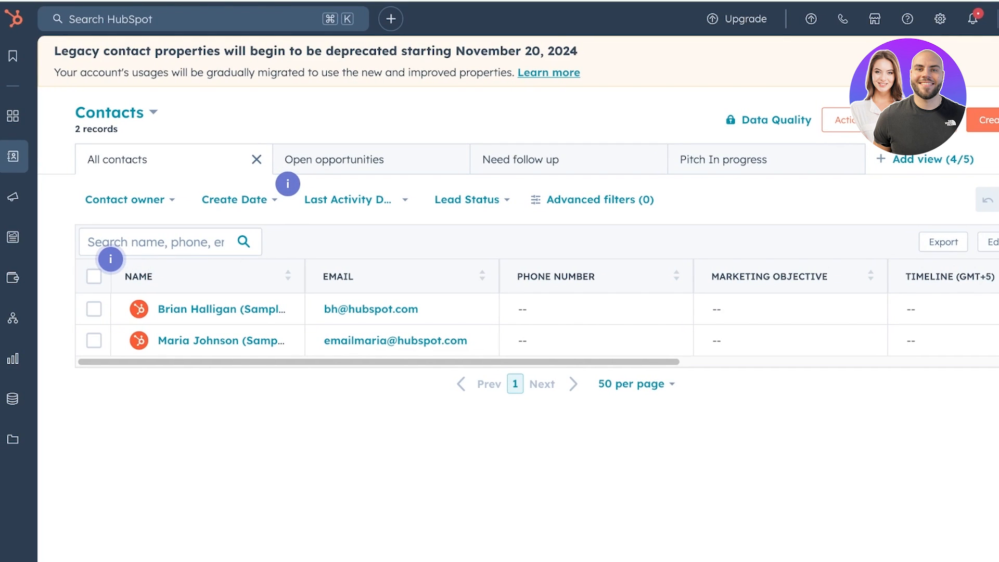
# - Open the Prospecting workspace, then bring up the Content submenu in the left sidebar
pyautogui.moveTo(21, 156)
pyautogui.moveTo(56, 116)
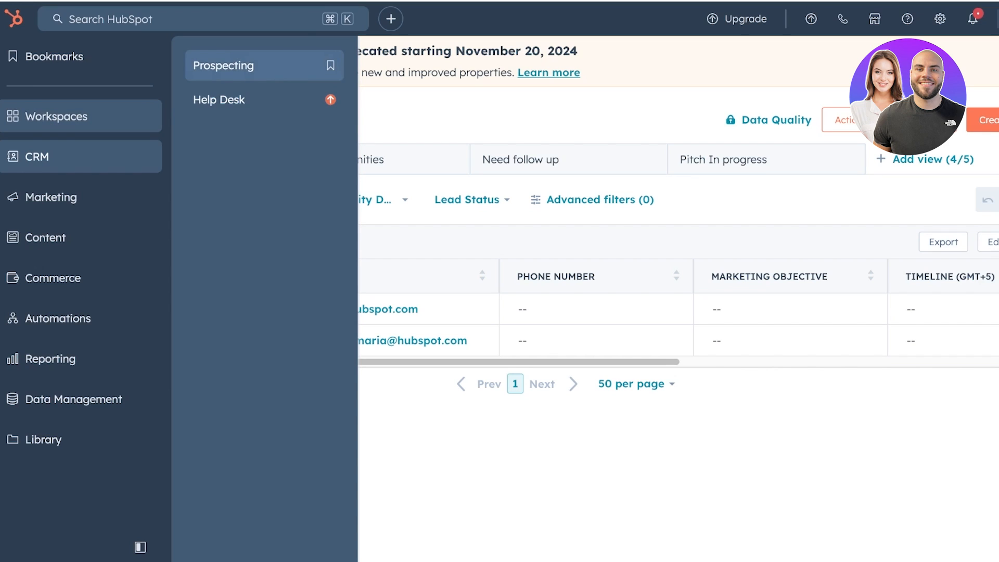
pyautogui.click(224, 65)
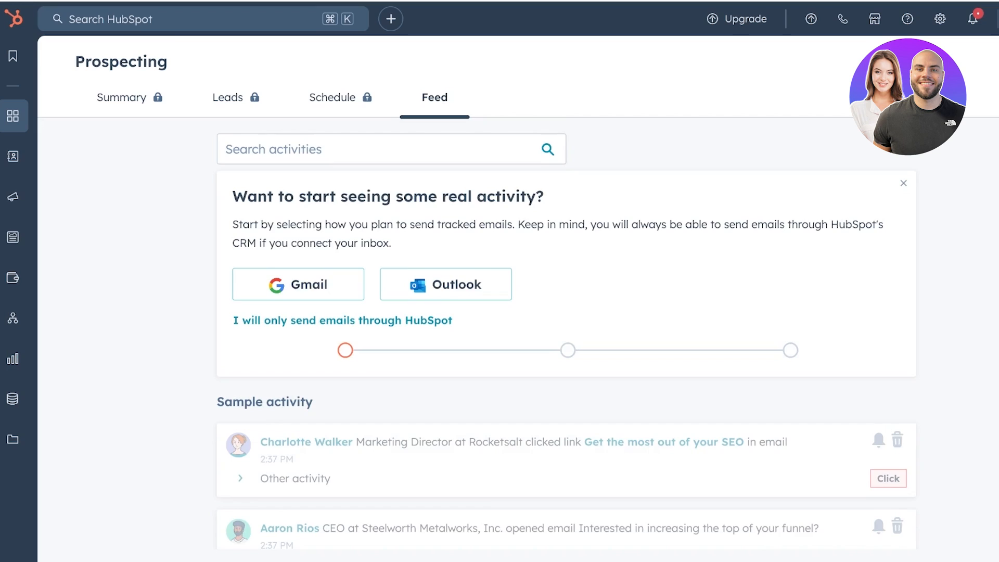
pyautogui.moveTo(16, 237)
pyautogui.moveTo(78, 156)
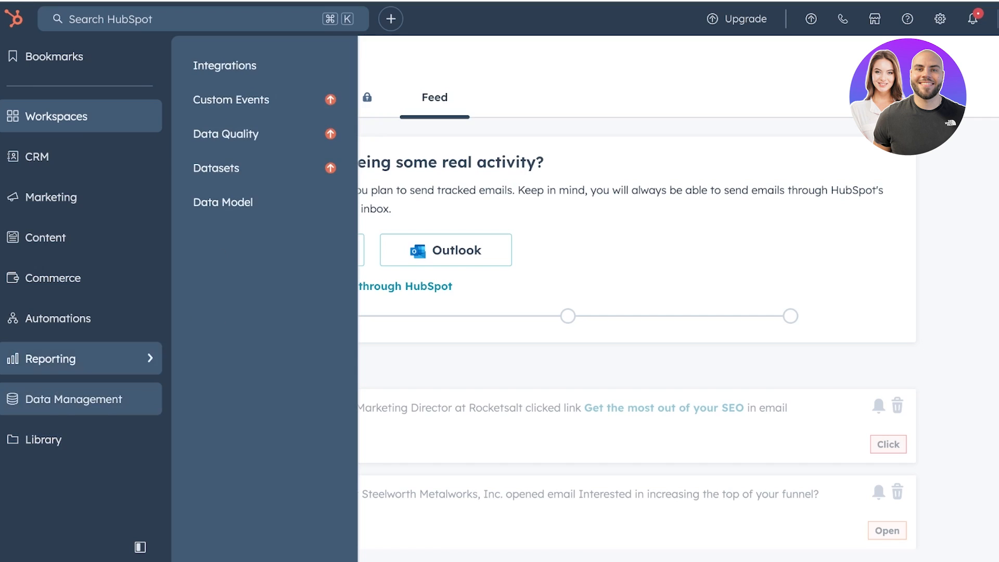
pyautogui.moveTo(78, 197)
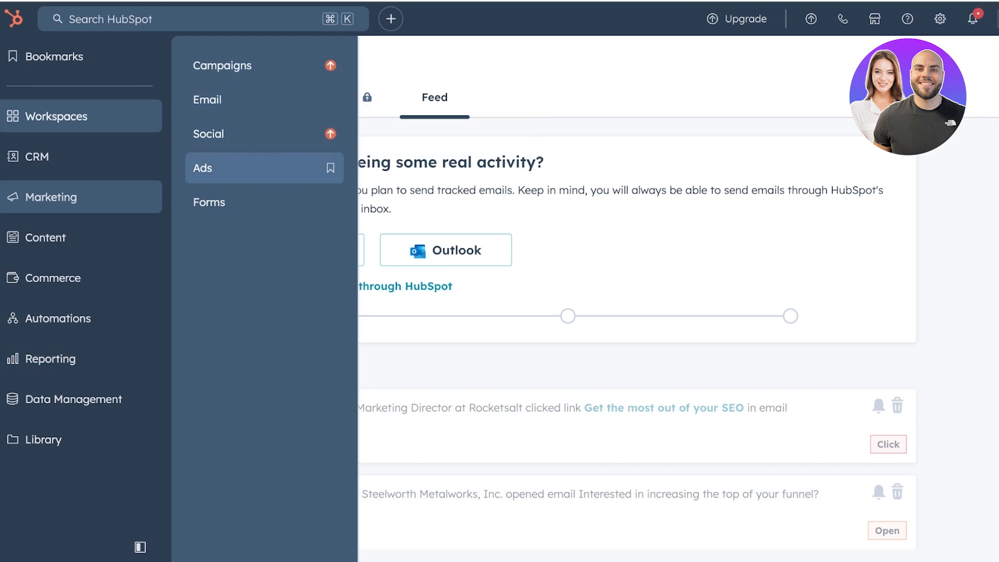
pyautogui.moveTo(82, 237)
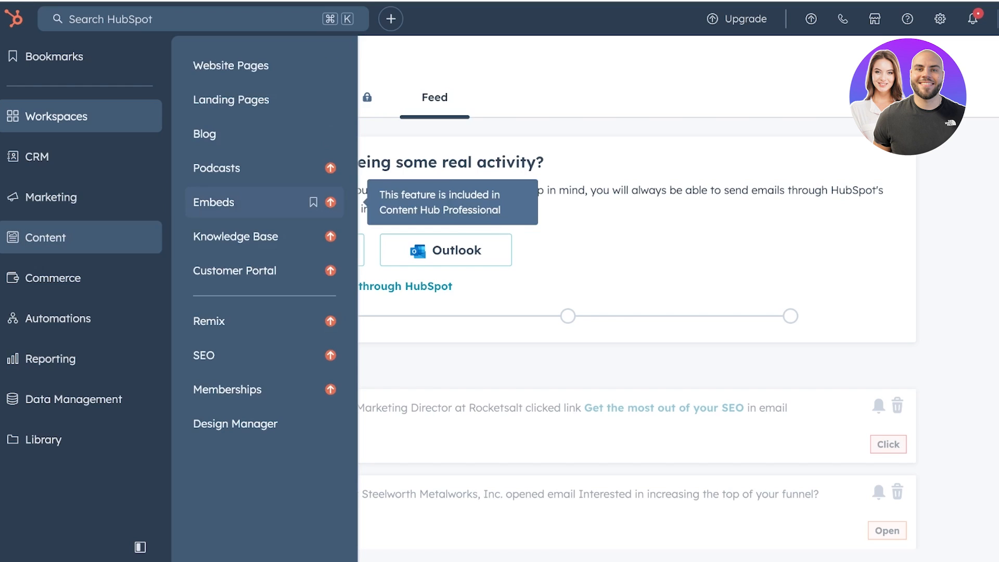
# - Start a landing page from scratch in Landing Pages and name it 'Agency Ad'
pyautogui.click(231, 99)
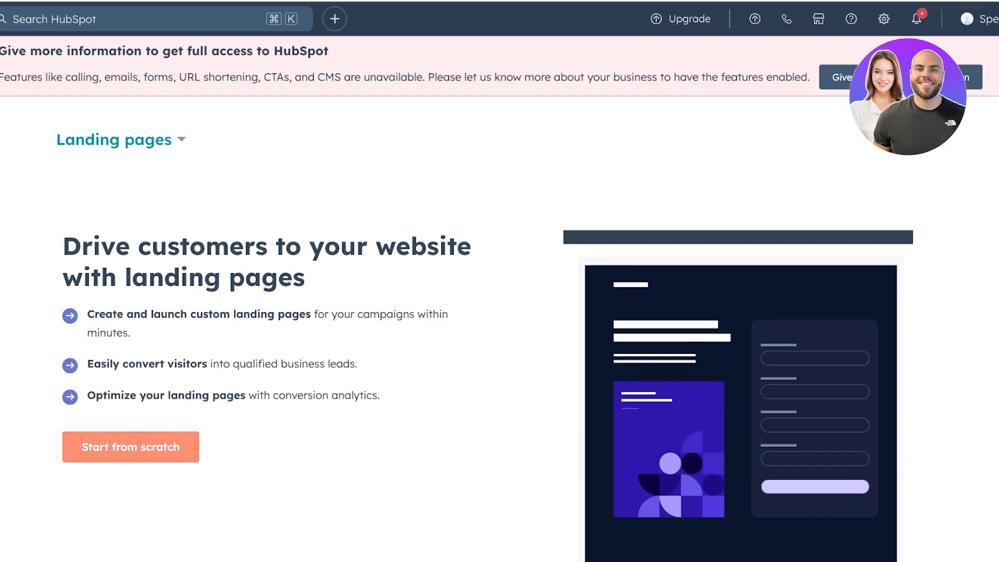
pyautogui.click(131, 447)
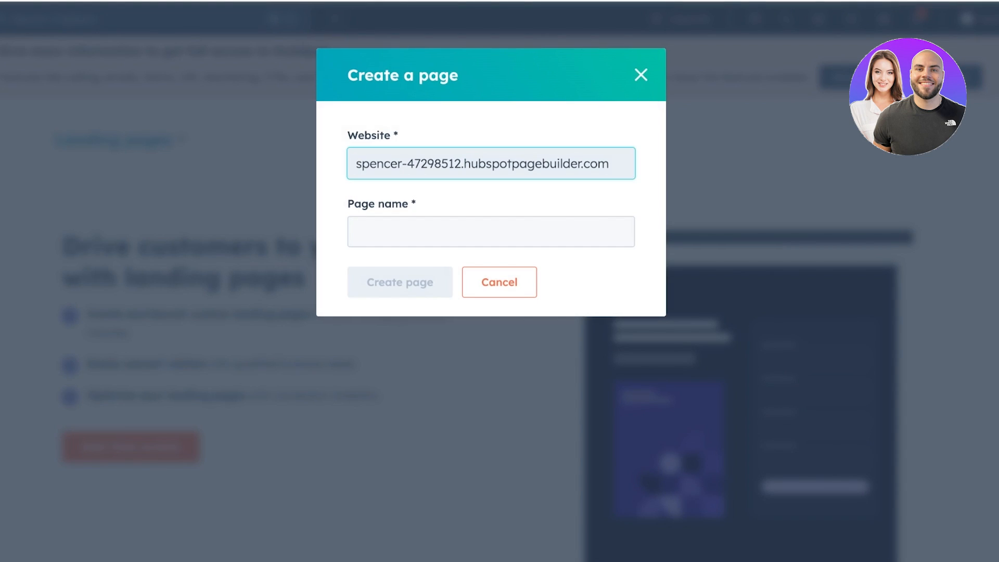
pyautogui.moveTo(461, 163); pyautogui.dragTo(355, 163)
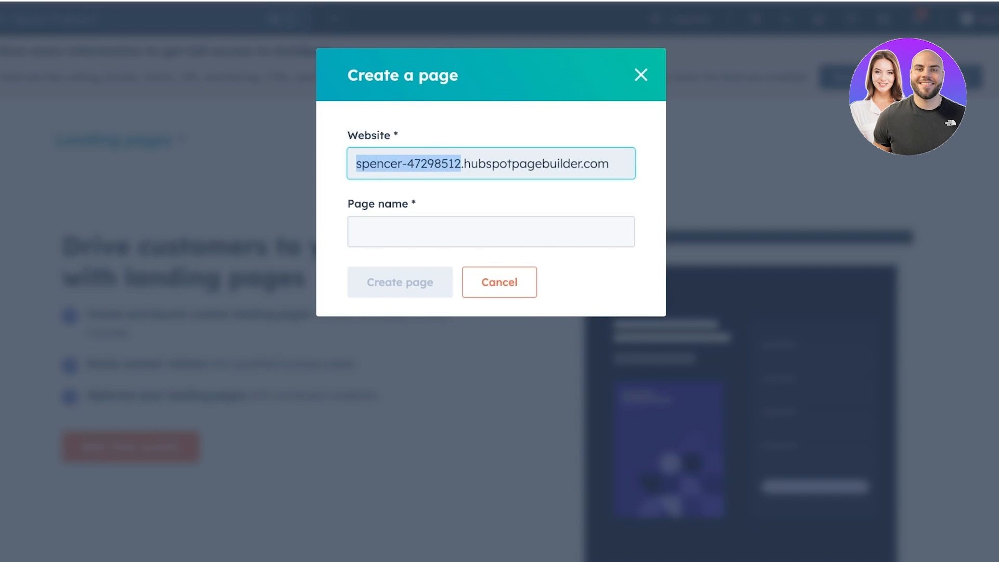
pyautogui.click(437, 190)
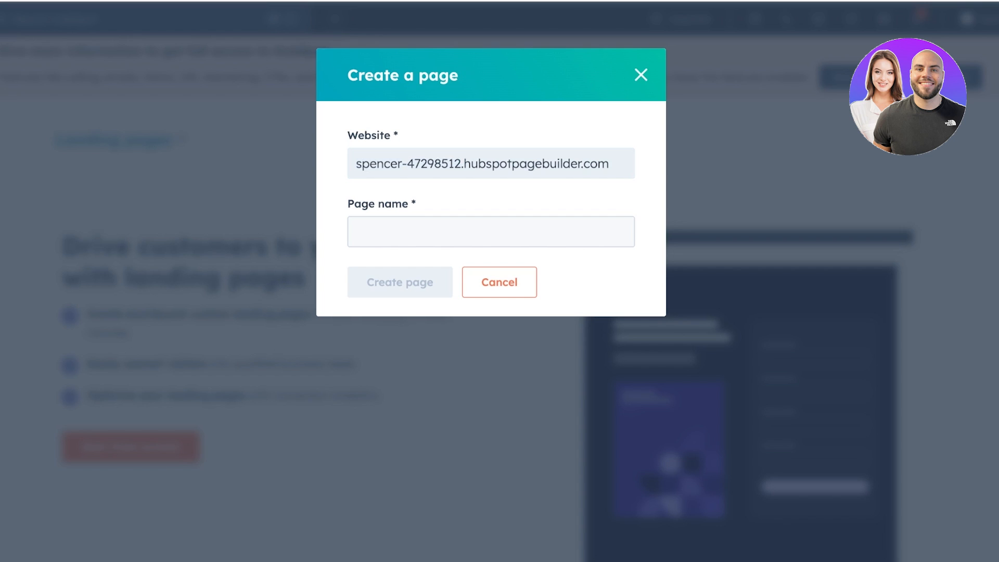
pyautogui.click(462, 164)
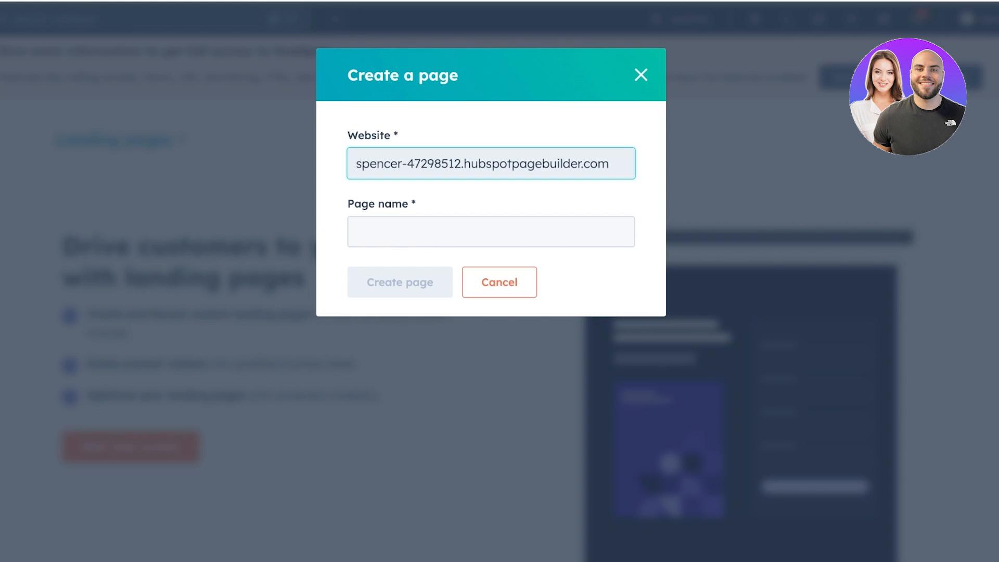
pyautogui.click(491, 231)
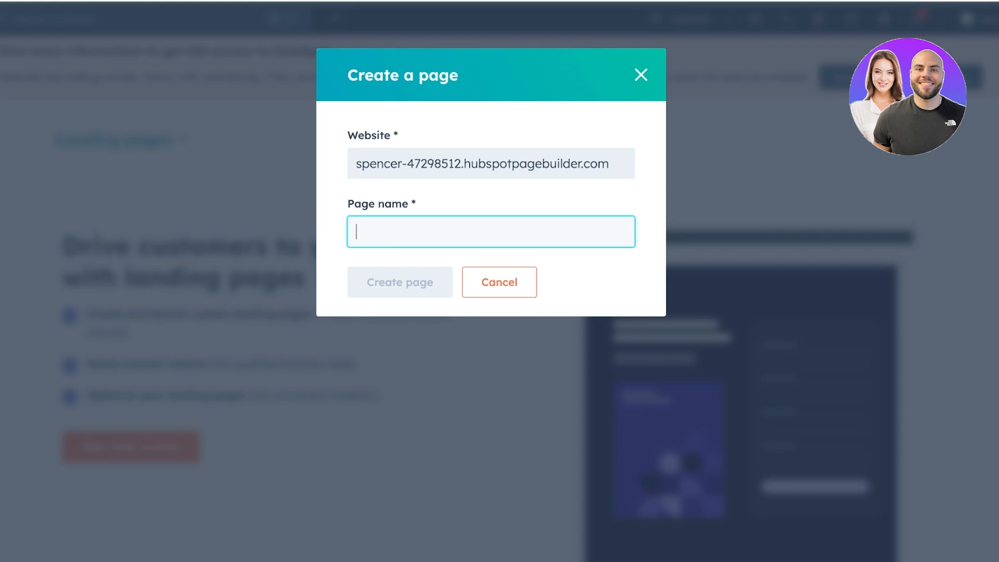
pyautogui.write('S')
pyautogui.press('BackSpace')
pyautogui.write('Agency Ad')
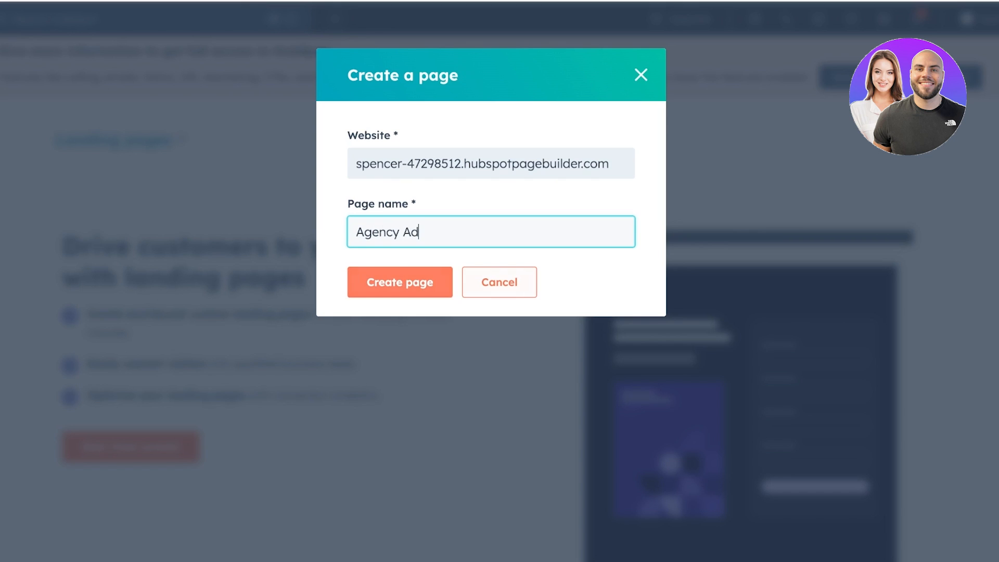
pyautogui.press('Return')
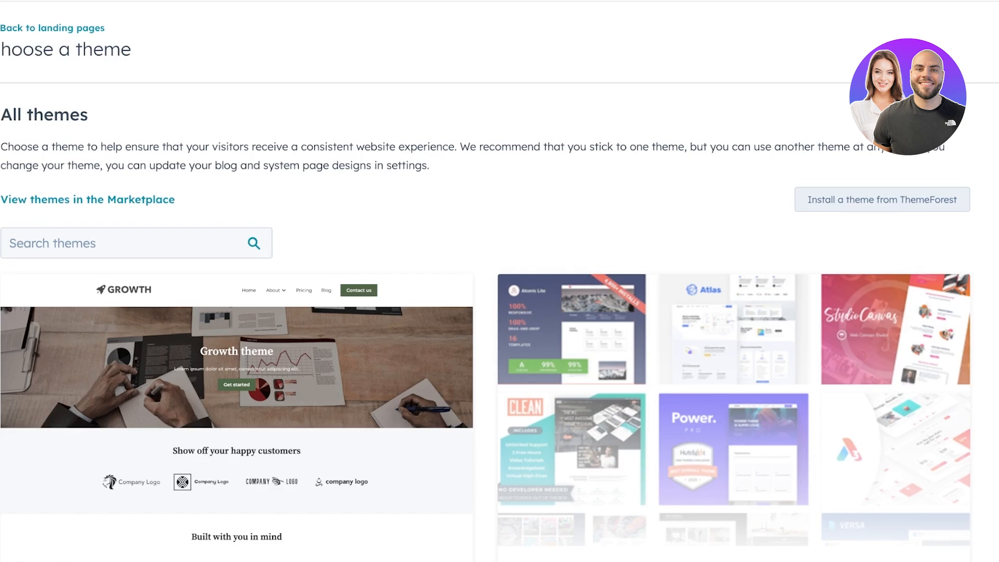
pyautogui.scroll(-3, 489, 268)
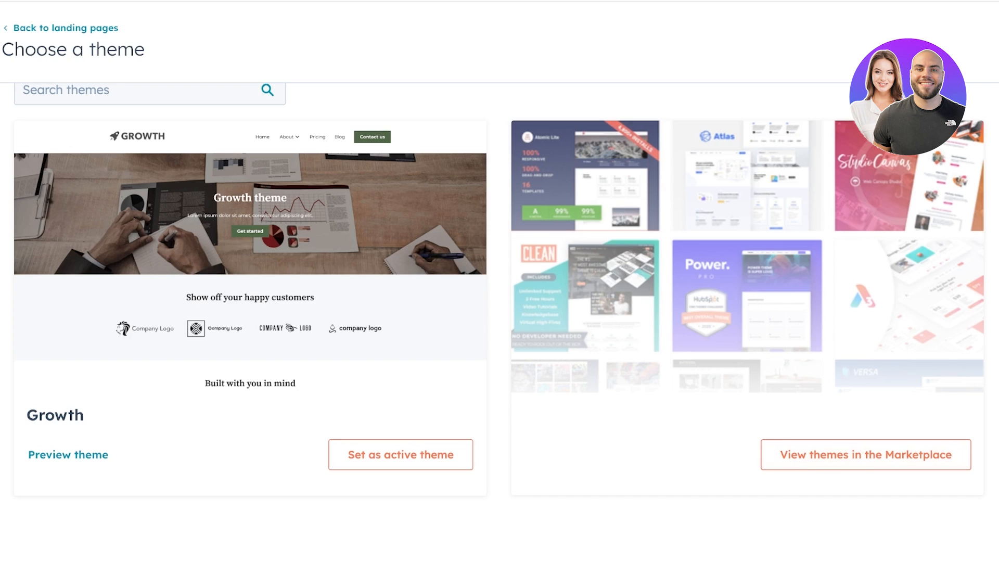
pyautogui.scroll(3, 120, 183)
pyautogui.click(119, 226)
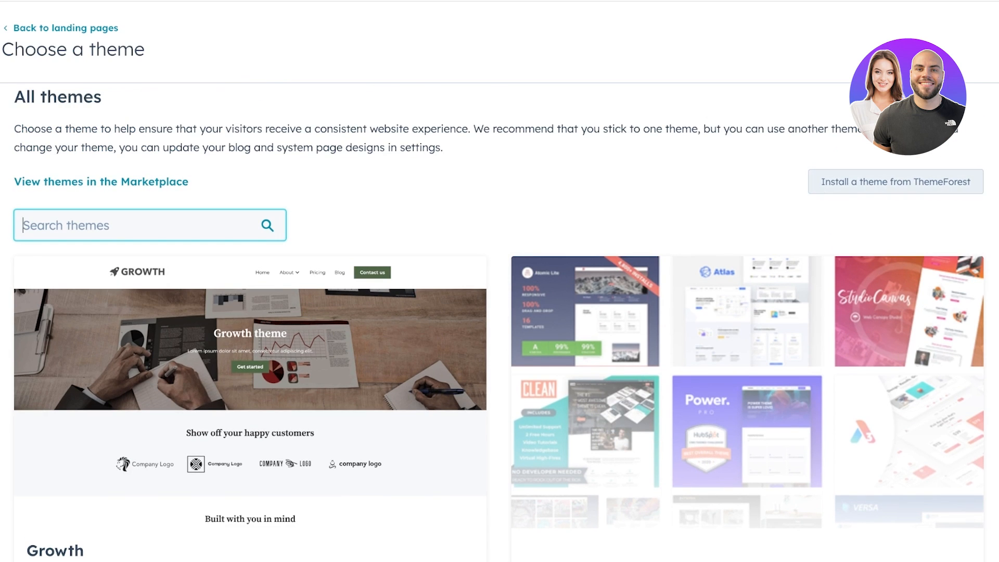
pyautogui.click(101, 181)
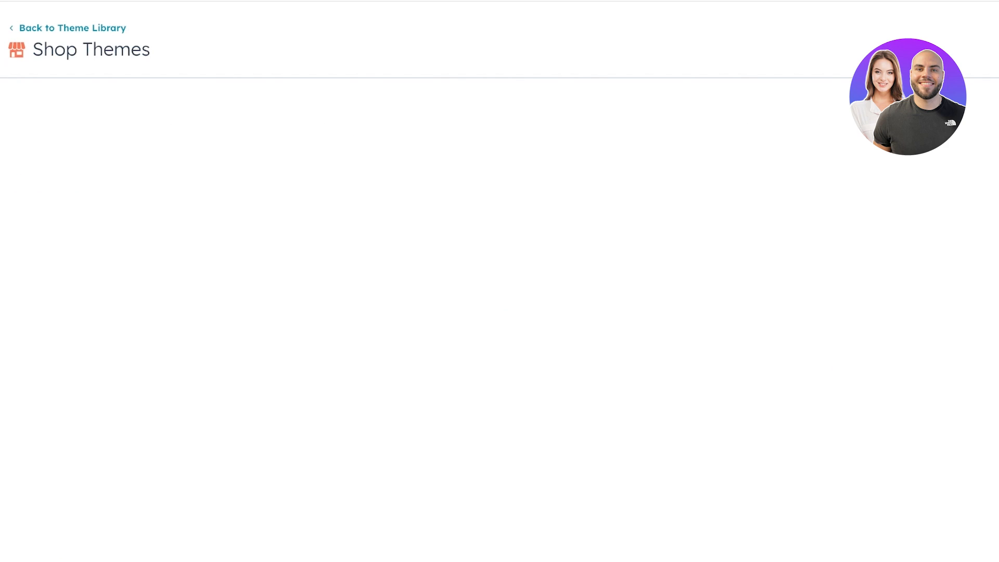
# - Browse the Template Marketplace and filter the themes by Price: Free
pyautogui.scroll(-5, 500, 320)
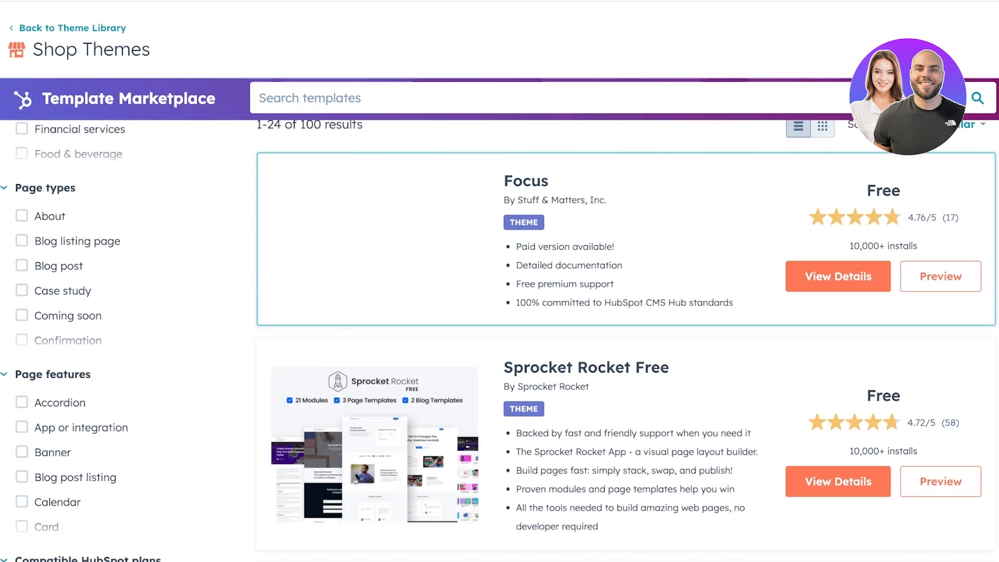
pyautogui.scroll(-5, 500, 320)
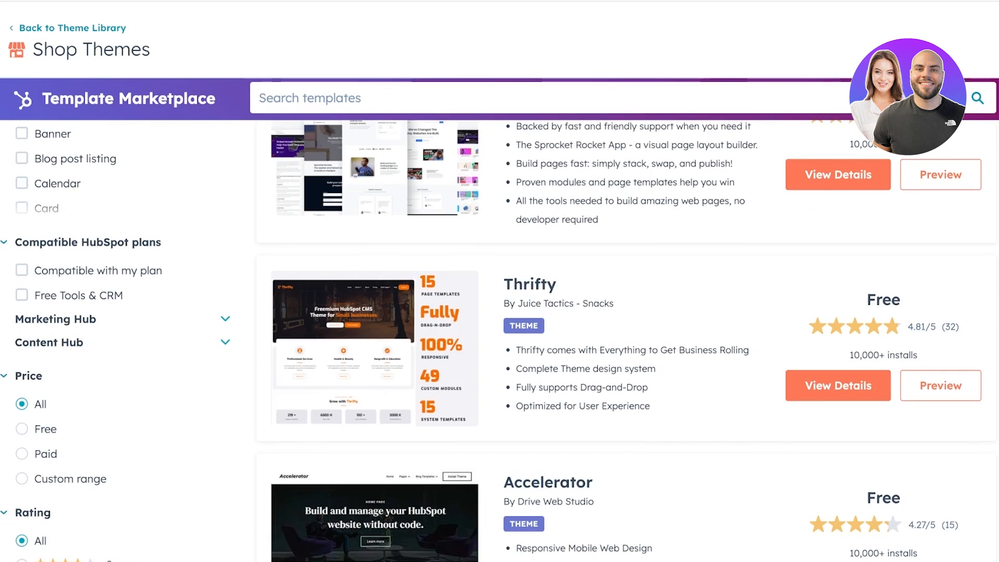
pyautogui.scroll(7, 500, 320)
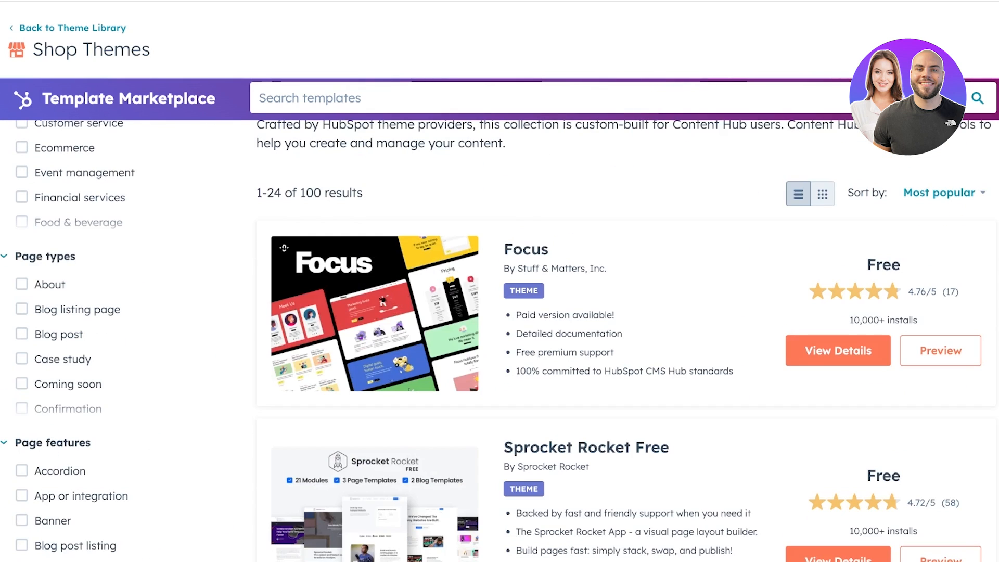
pyautogui.scroll(-3, 499, 320)
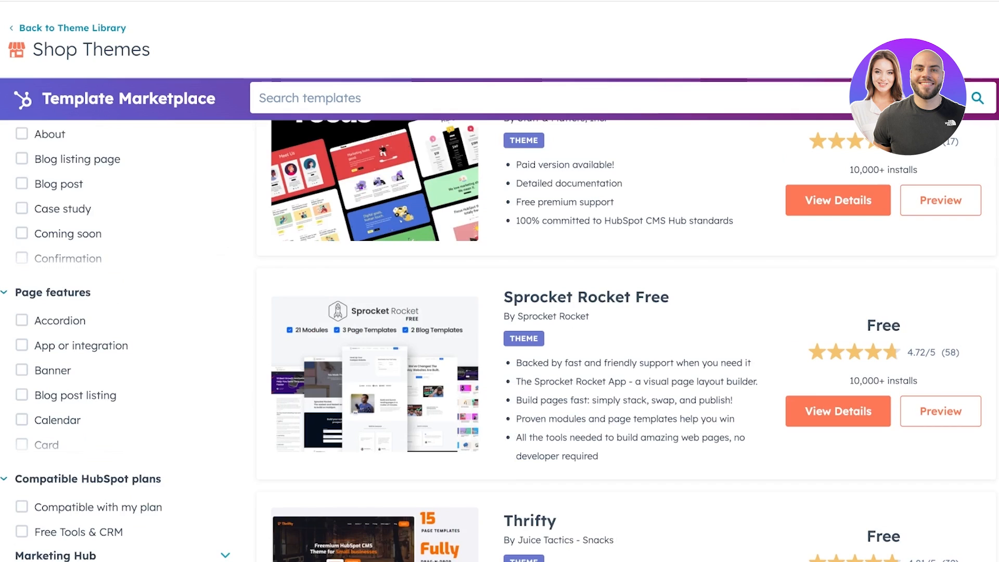
pyautogui.scroll(-3, 499, 320)
pyautogui.scroll(-3, 499, 320)
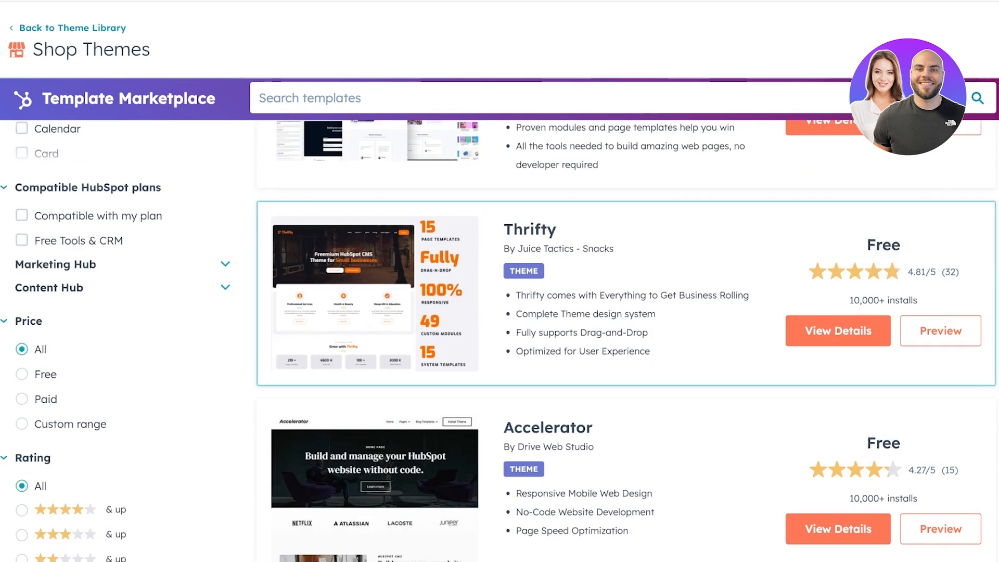
pyautogui.scroll(-4, 500, 320)
pyautogui.scroll(15, 499, 320)
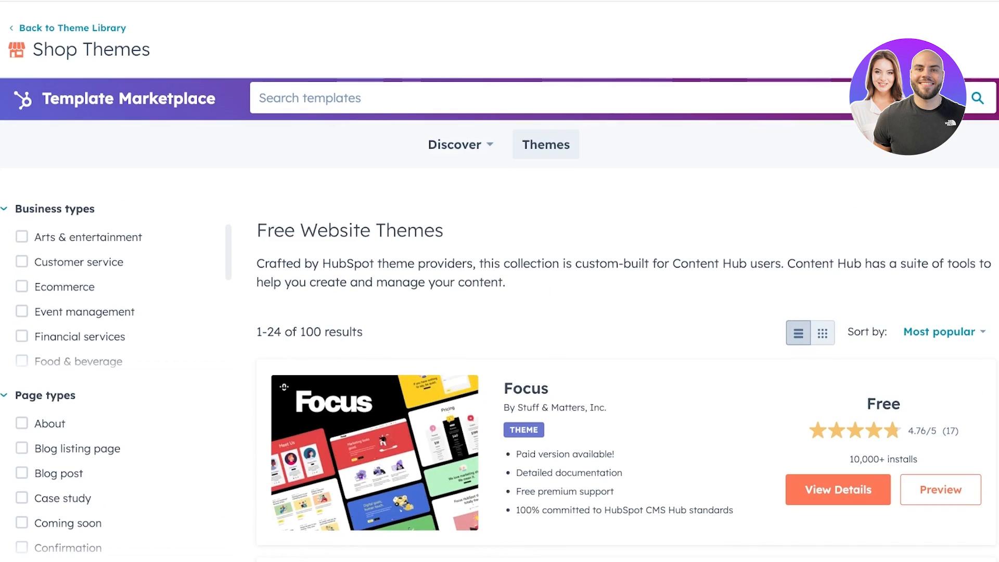
pyautogui.scroll(-4, 499, 320)
pyautogui.scroll(-4, 500, 320)
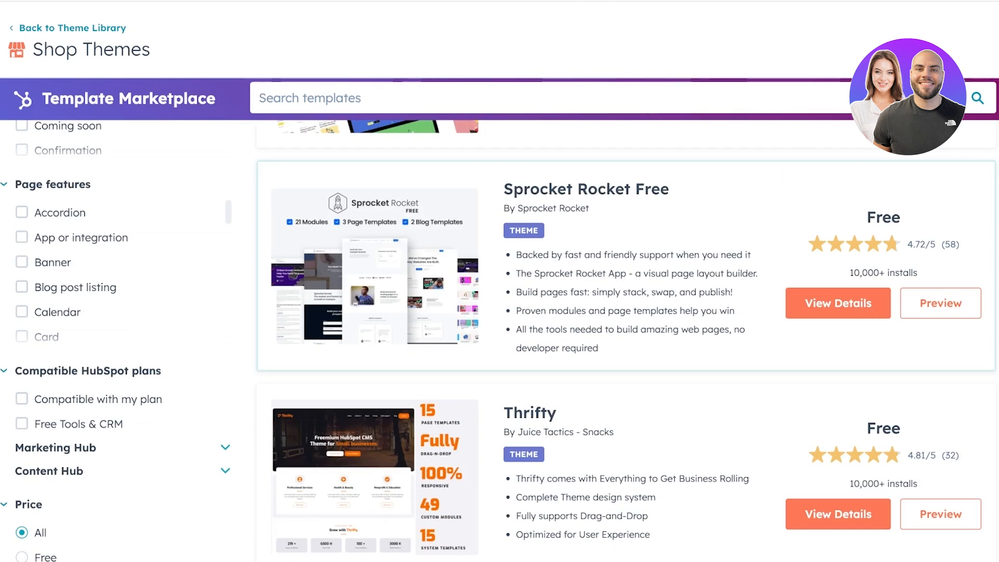
pyautogui.scroll(-10, 500, 320)
pyautogui.scroll(7, 500, 320)
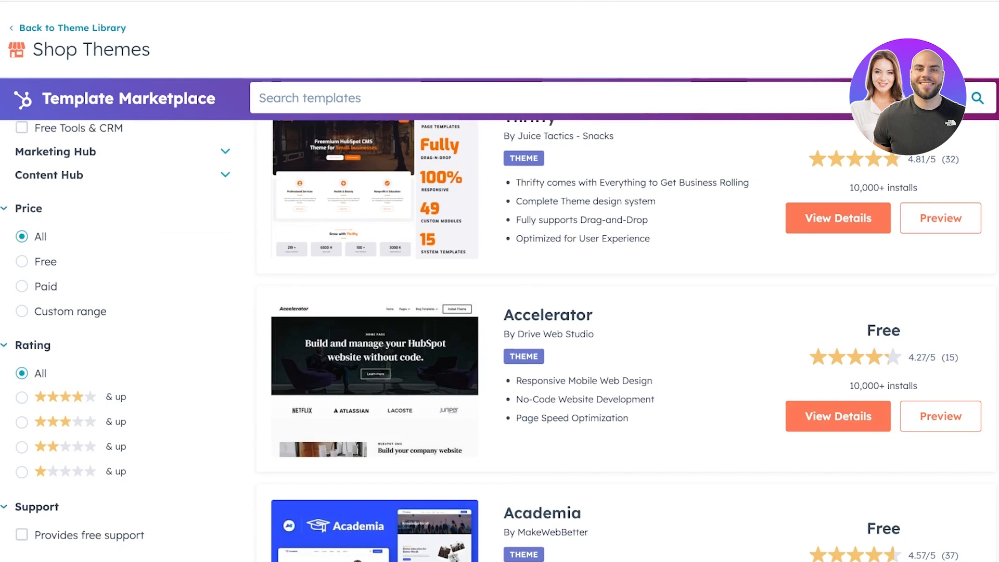
pyautogui.click(22, 261)
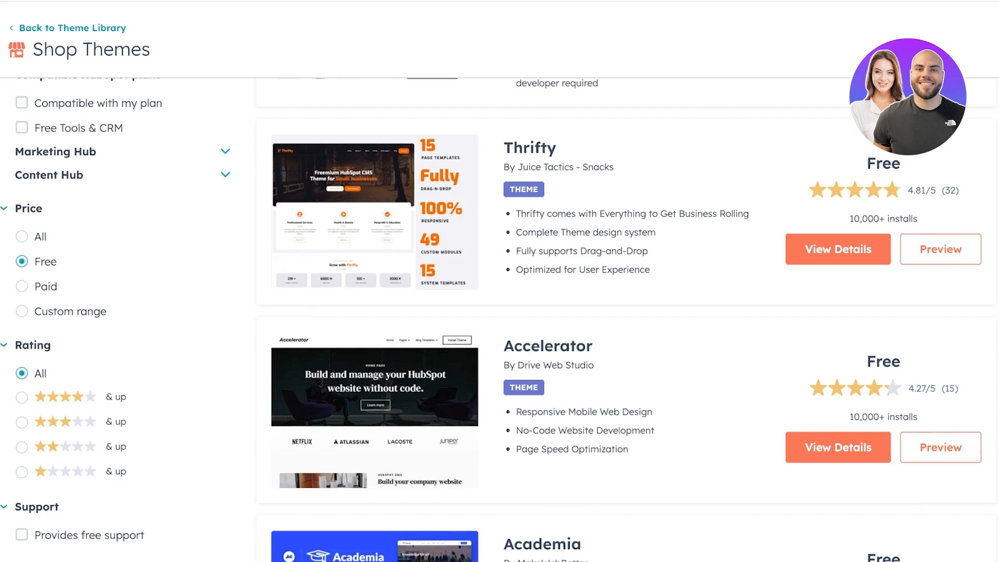
# - Find the Quest theme among the free themes and open its preview
pyautogui.scroll(-8, 500, 320)
pyautogui.scroll(-5, 500, 320)
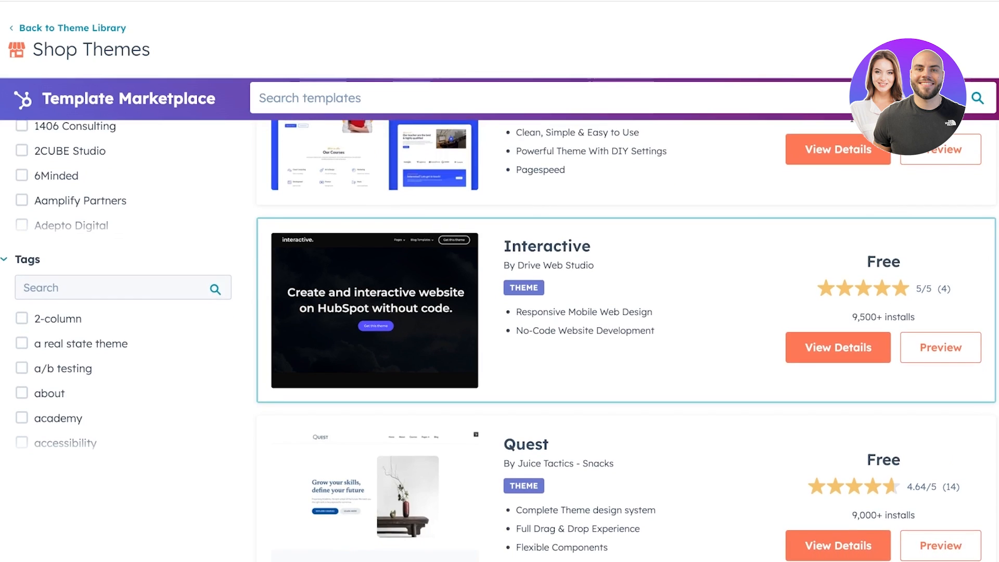
pyautogui.scroll(-6, 499, 320)
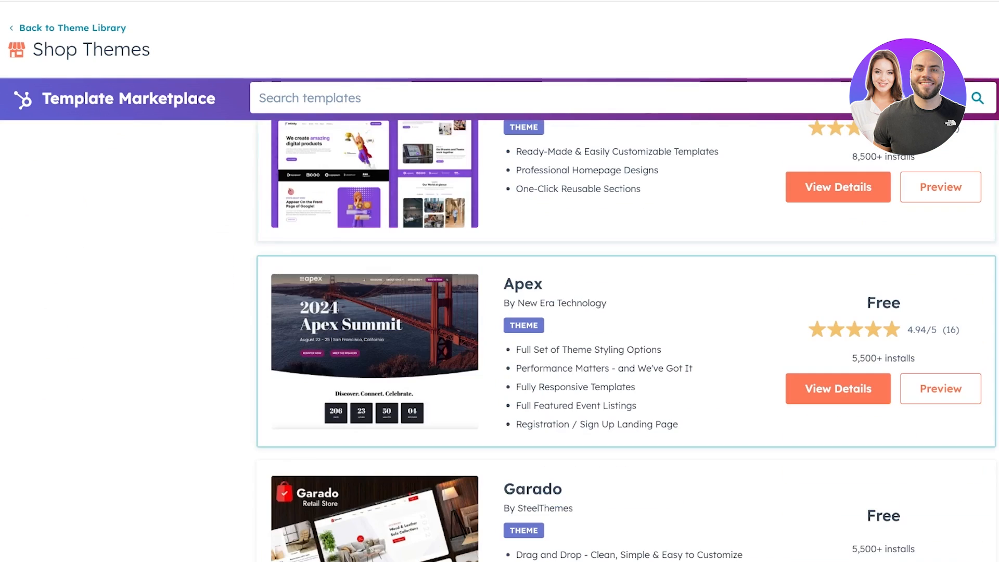
pyautogui.scroll(-1, 499, 319)
pyautogui.scroll(-5, 499, 320)
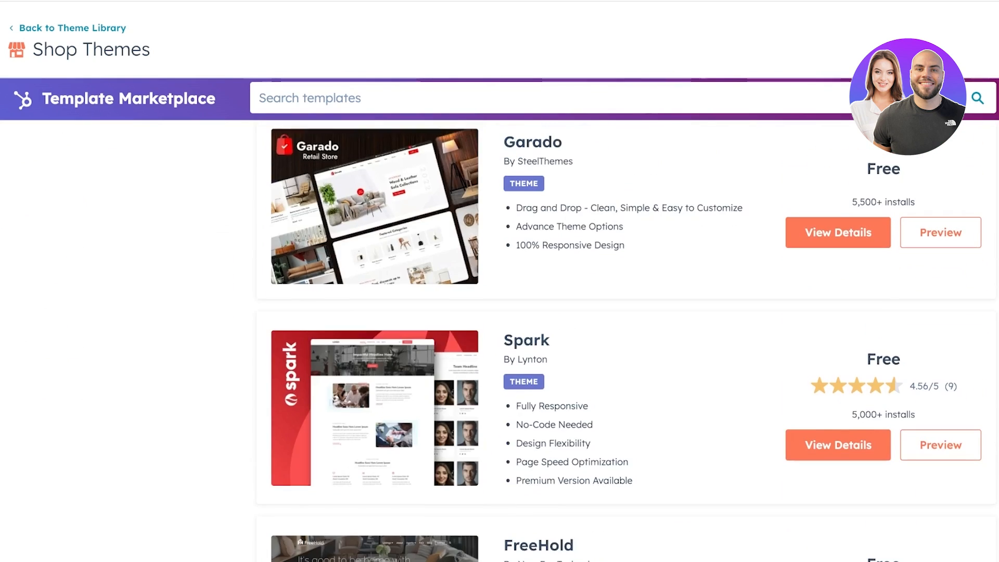
pyautogui.scroll(-4, 499, 320)
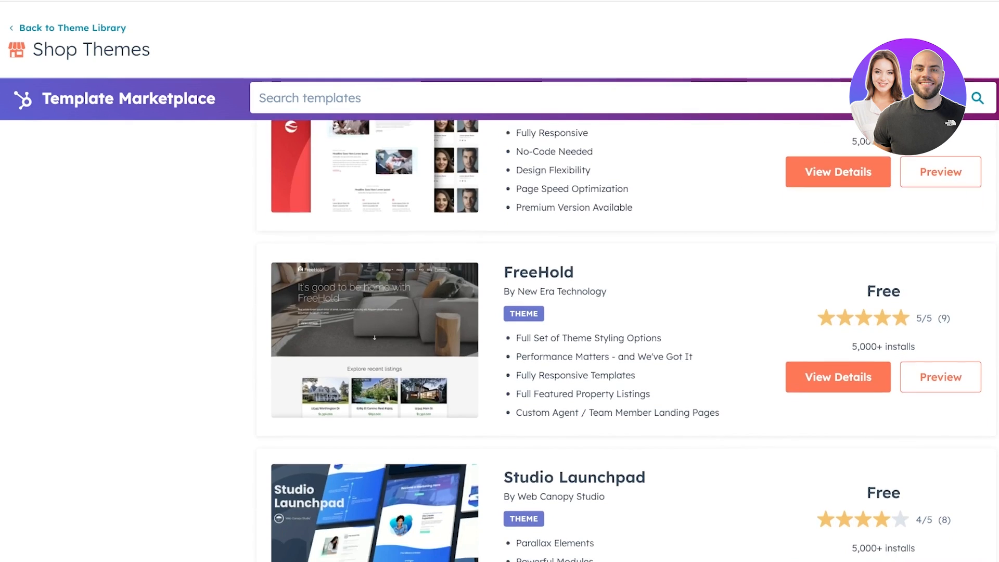
pyautogui.scroll(15, 499, 320)
pyautogui.scroll(8, 499, 320)
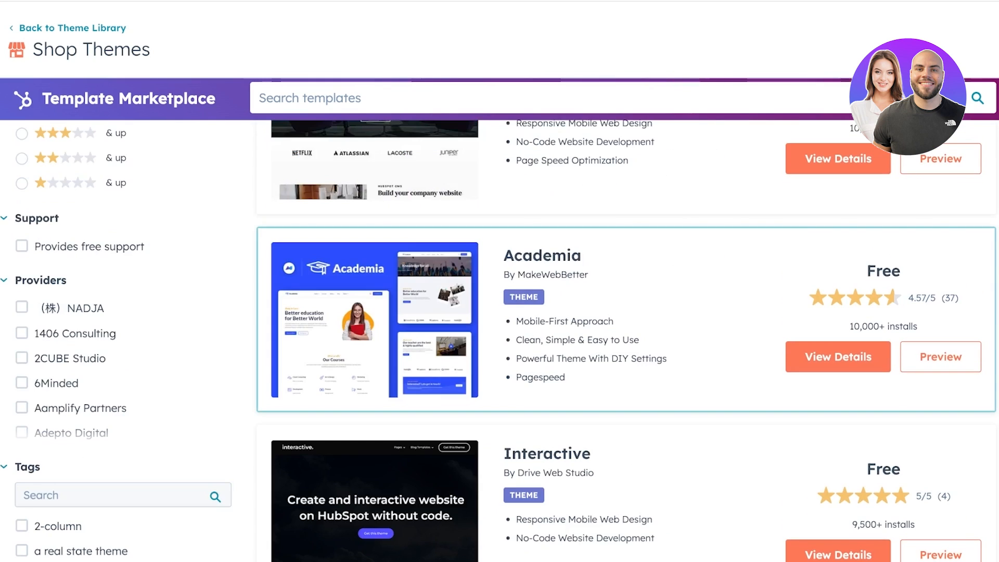
pyautogui.scroll(-9, 499, 320)
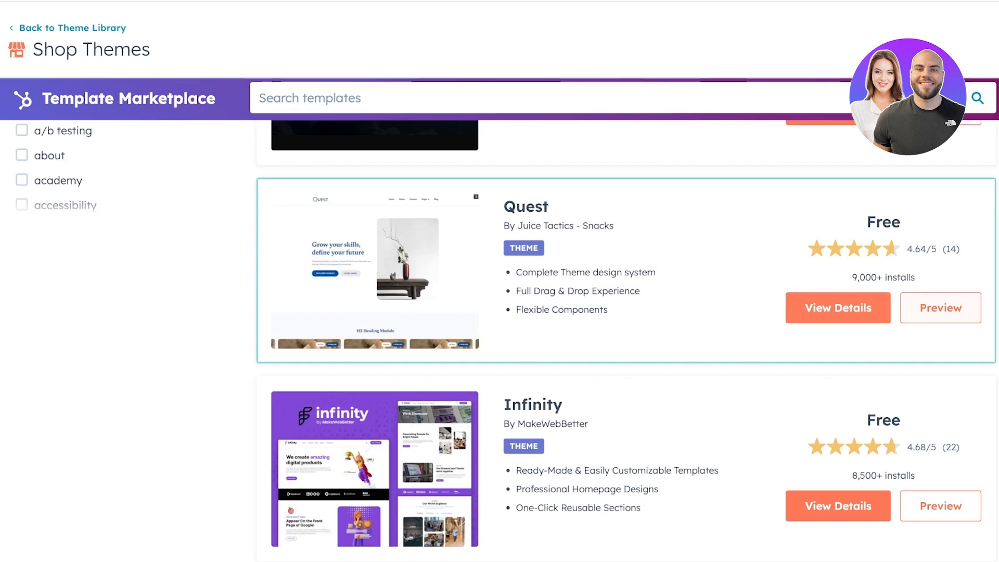
pyautogui.click(940, 308)
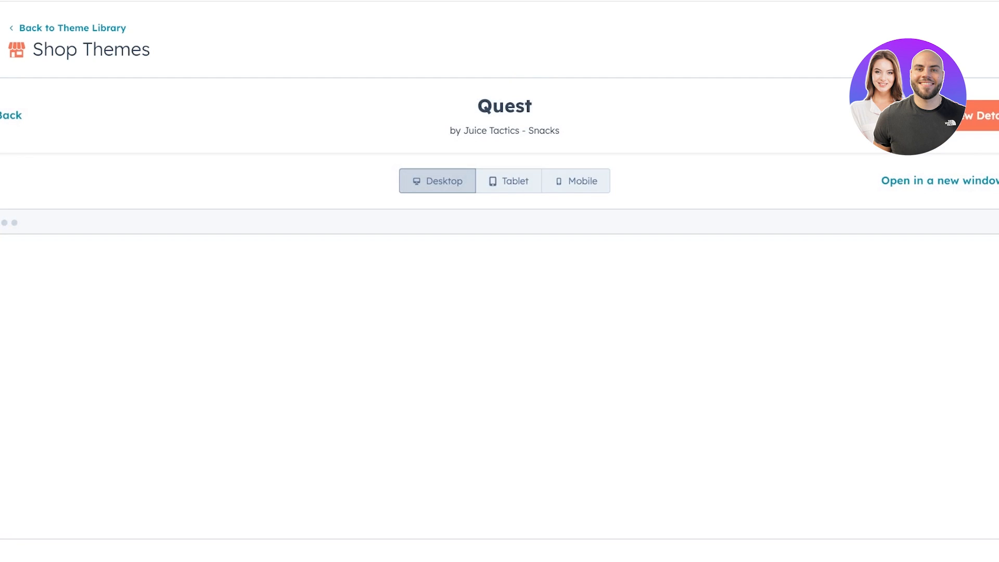
# - Install the Quest theme for free, try creating Agency Ad, and go to branding settings
pyautogui.click(980, 116)
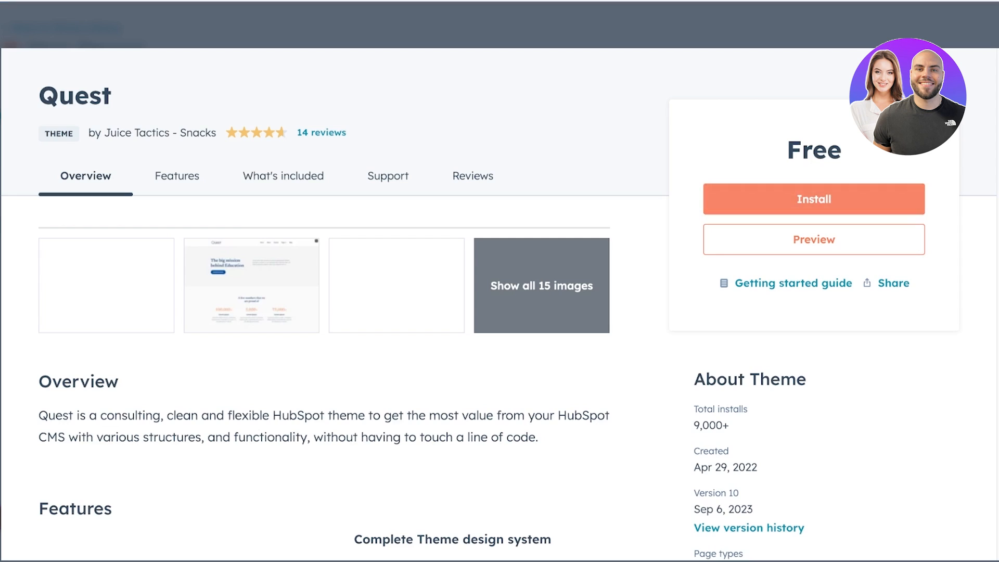
pyautogui.click(814, 199)
pyautogui.click(311, 315)
pyautogui.click(380, 383)
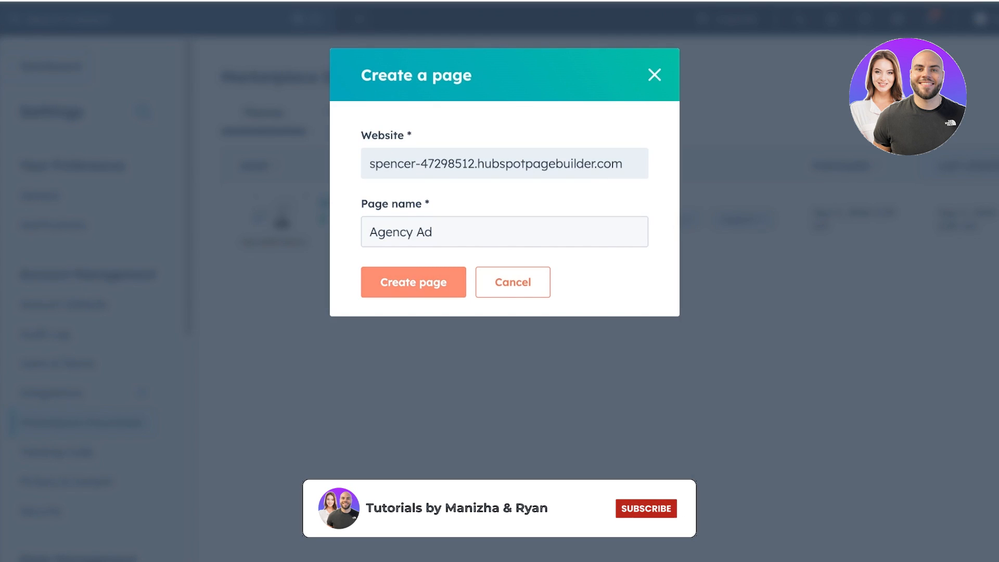
pyautogui.click(414, 282)
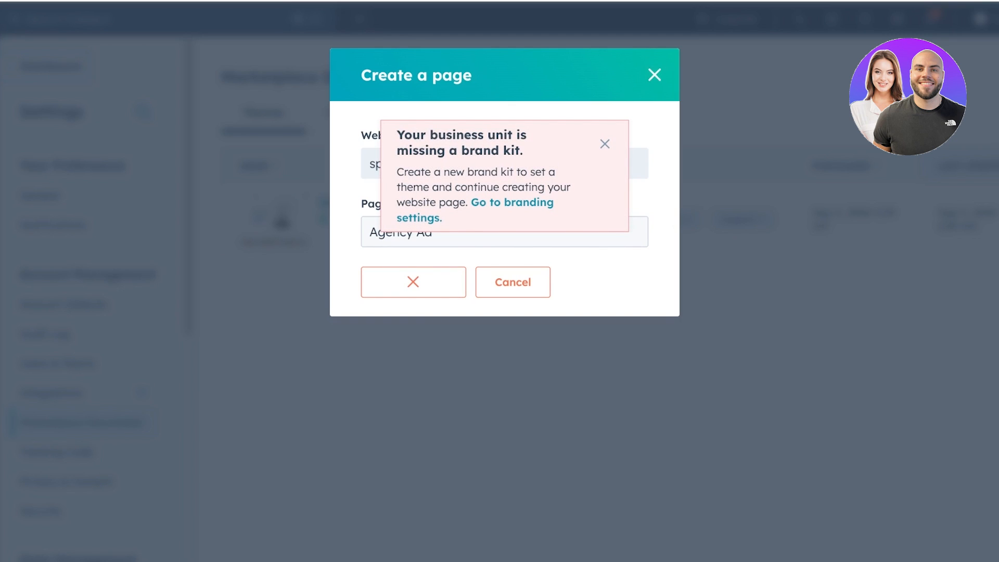
pyautogui.click(512, 202)
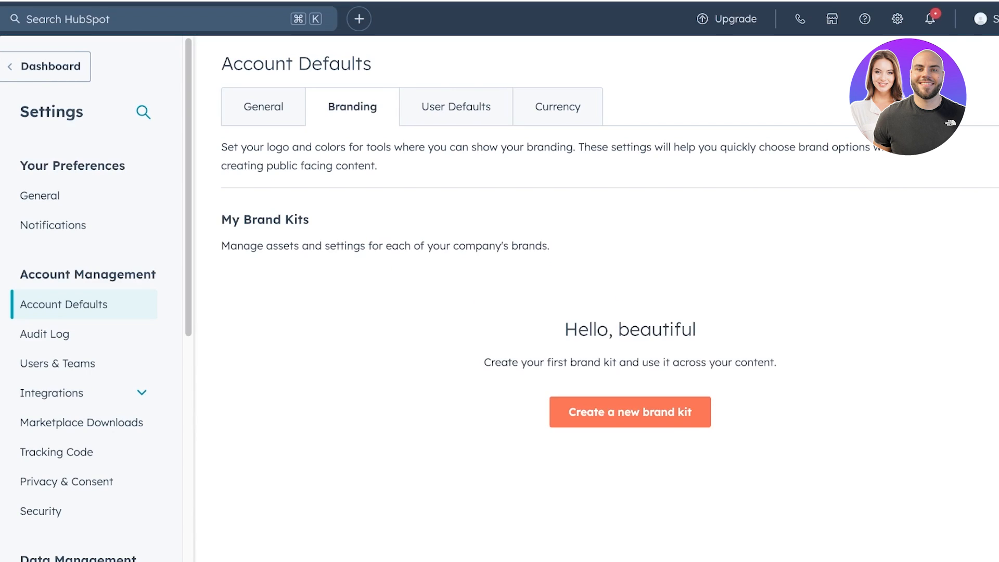
# - Create and save a new brand kit named Spencer, then check its actions list
pyautogui.scroll(-2, 608, 299)
pyautogui.click(624, 471)
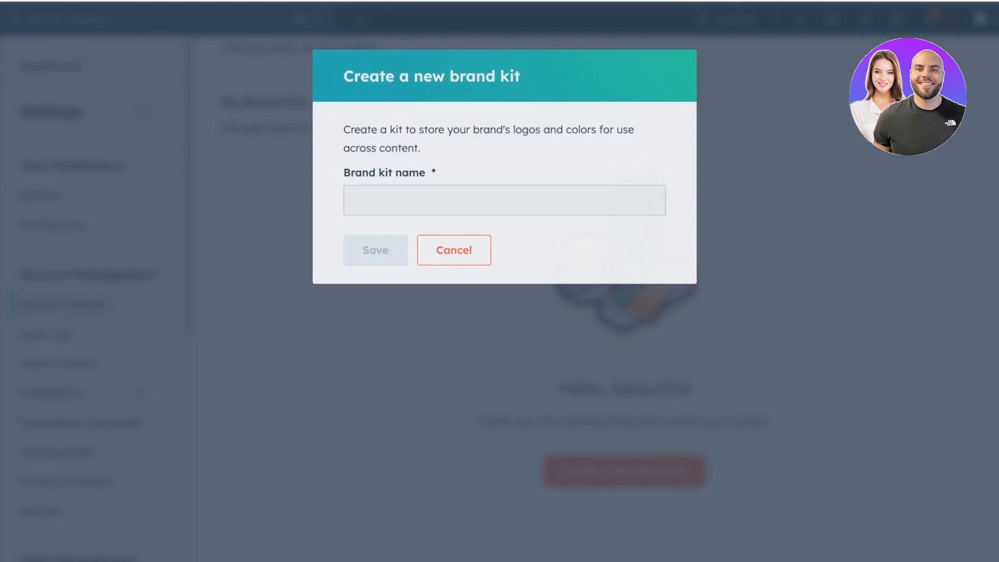
pyautogui.click(505, 201)
pyautogui.write('Spencer')
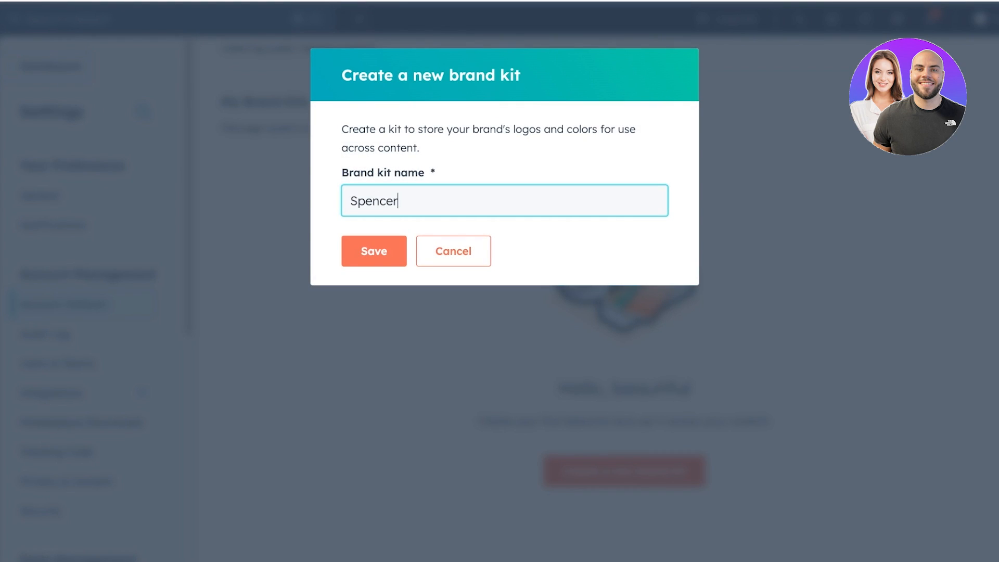
pyautogui.click(373, 252)
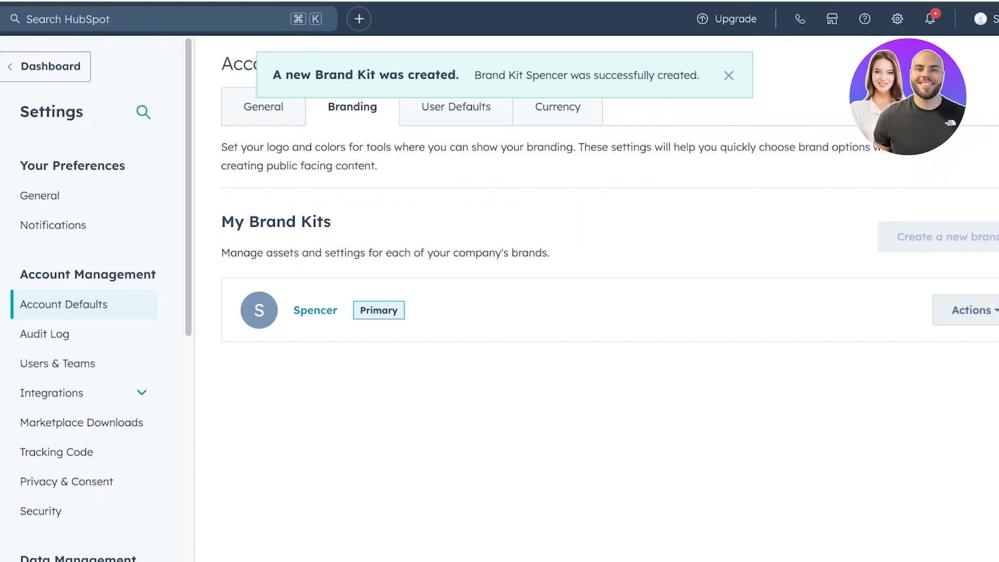
pyautogui.click(971, 310)
pyautogui.click(780, 364)
# - Add a new brand-kit logo named 'Spencer' with the Spencer site as its domain
pyautogui.click(315, 310)
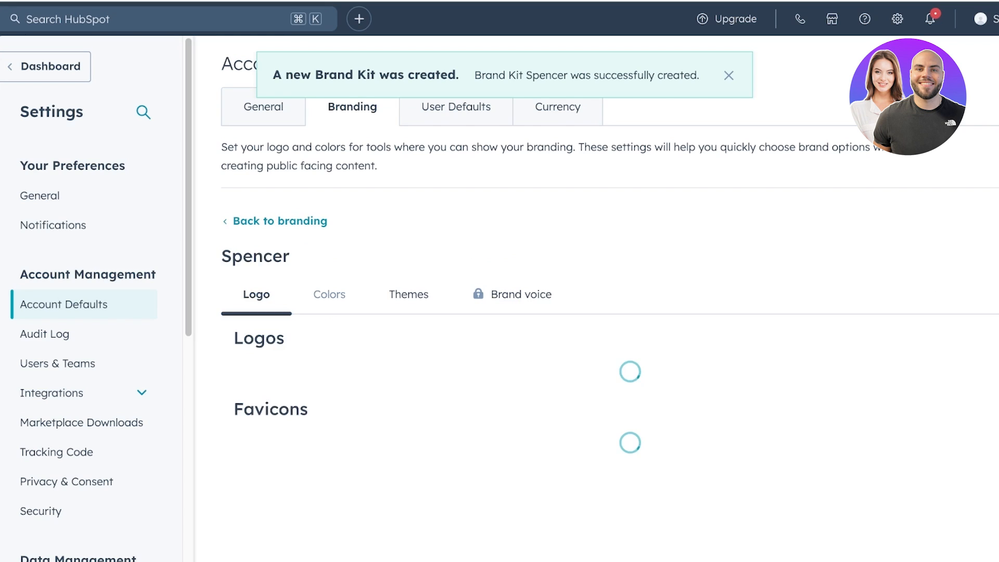
pyautogui.scroll(-1, 468, 358)
pyautogui.click(258, 358)
pyautogui.scroll(-4, 445, 312)
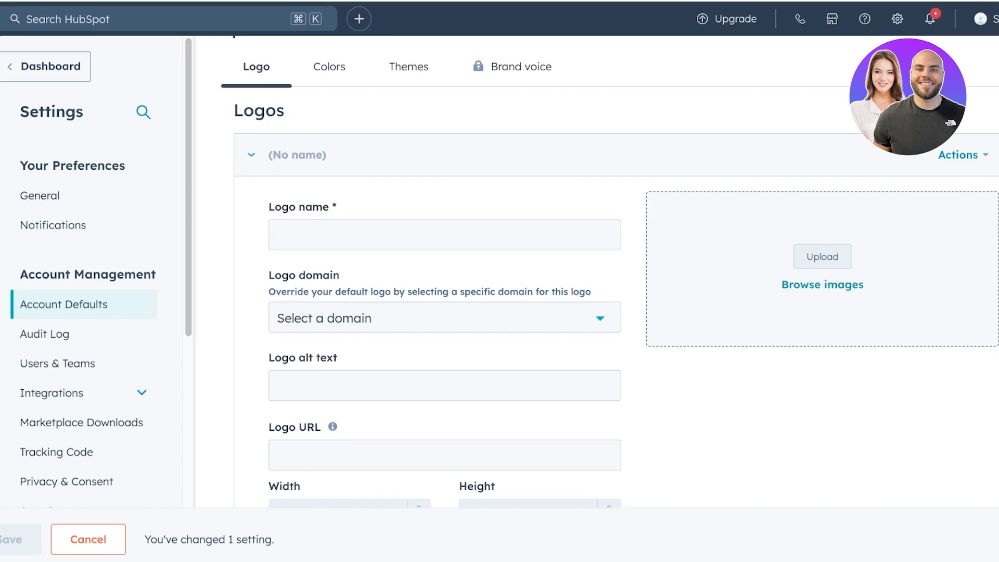
pyautogui.click(444, 234)
pyautogui.write('Spencer')
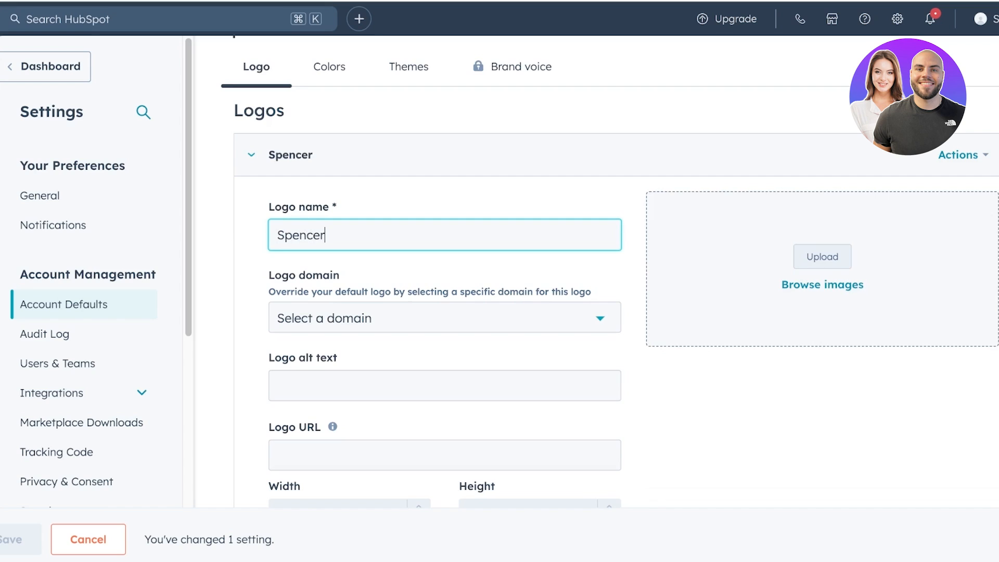
pyautogui.scroll(-1, 444, 312)
pyautogui.click(445, 294)
pyautogui.click(396, 333)
# - Upload the SPENCER logo image and save the new logo
pyautogui.click(445, 359)
pyautogui.scroll(-1, 445, 360)
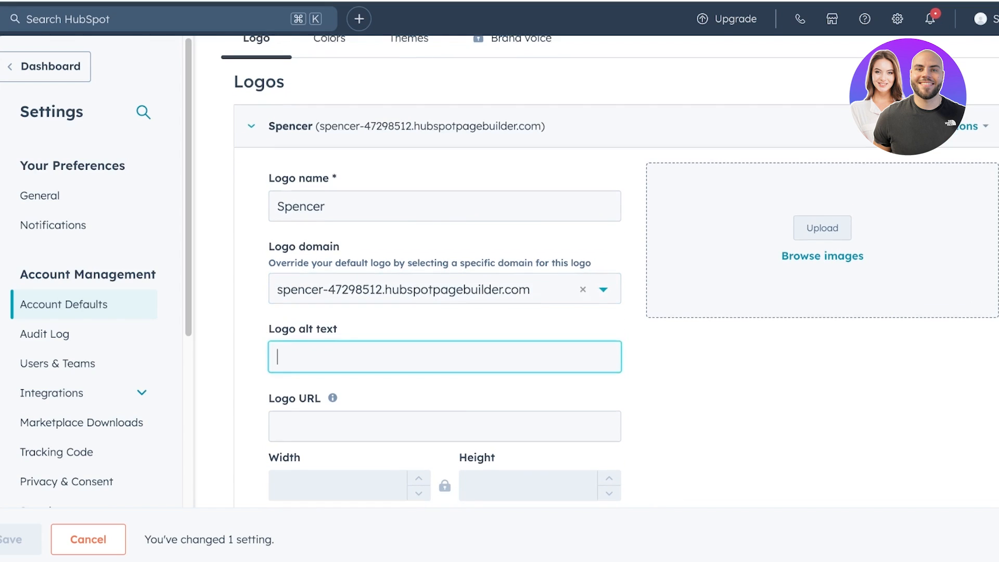
pyautogui.scroll(-3, 445, 360)
pyautogui.click(445, 288)
pyautogui.click(822, 89)
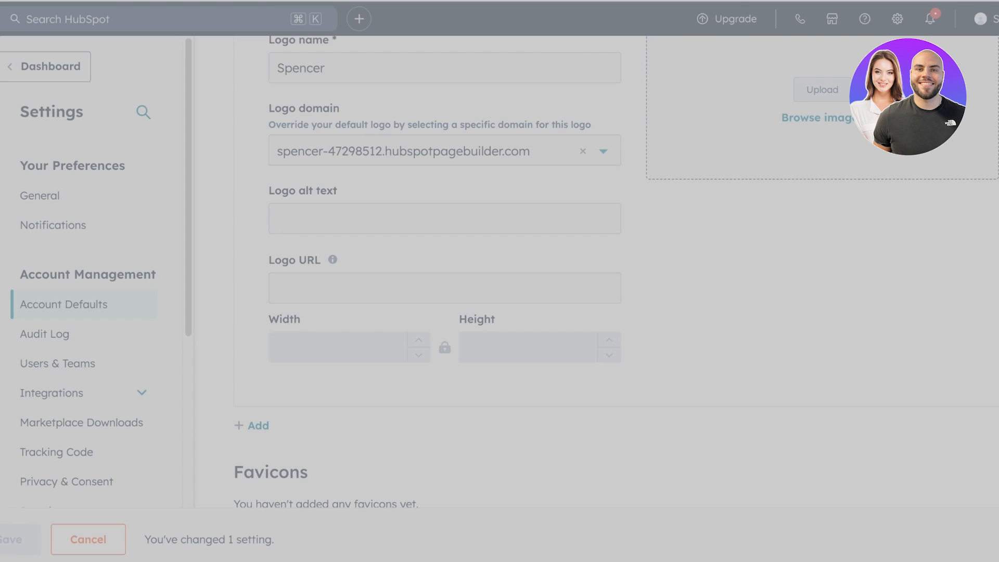
pyautogui.scroll(-2, 608, 271)
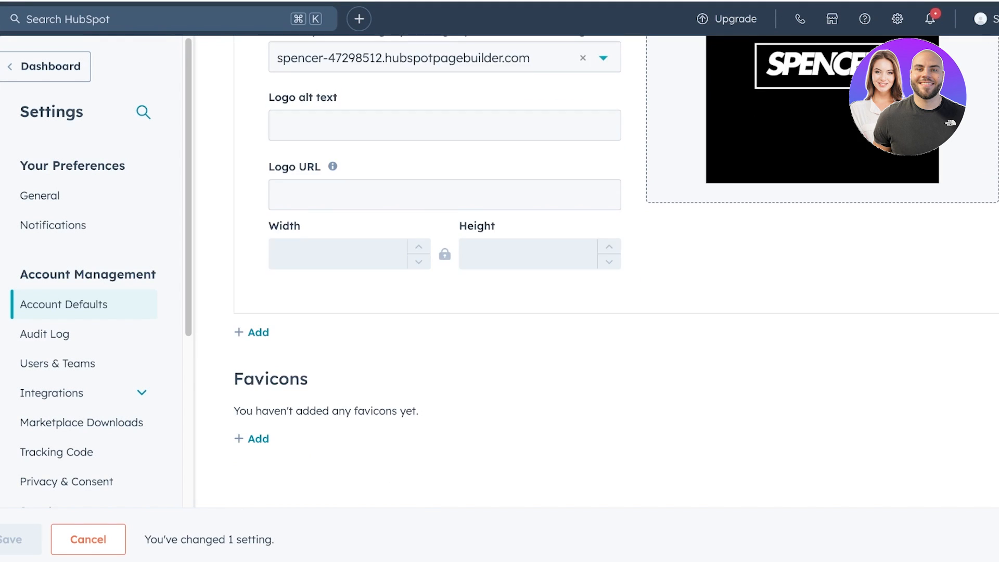
pyautogui.scroll(8, 609, 272)
pyautogui.scroll(-1, 609, 272)
pyautogui.scroll(-8, 609, 272)
pyautogui.scroll(10, 609, 271)
pyautogui.scroll(-4, 608, 272)
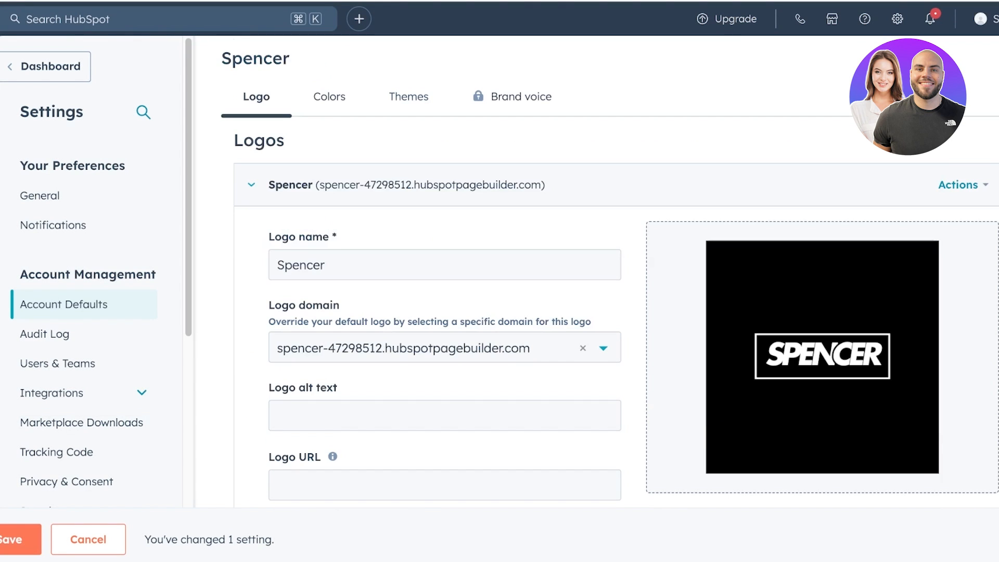
pyautogui.click(20, 540)
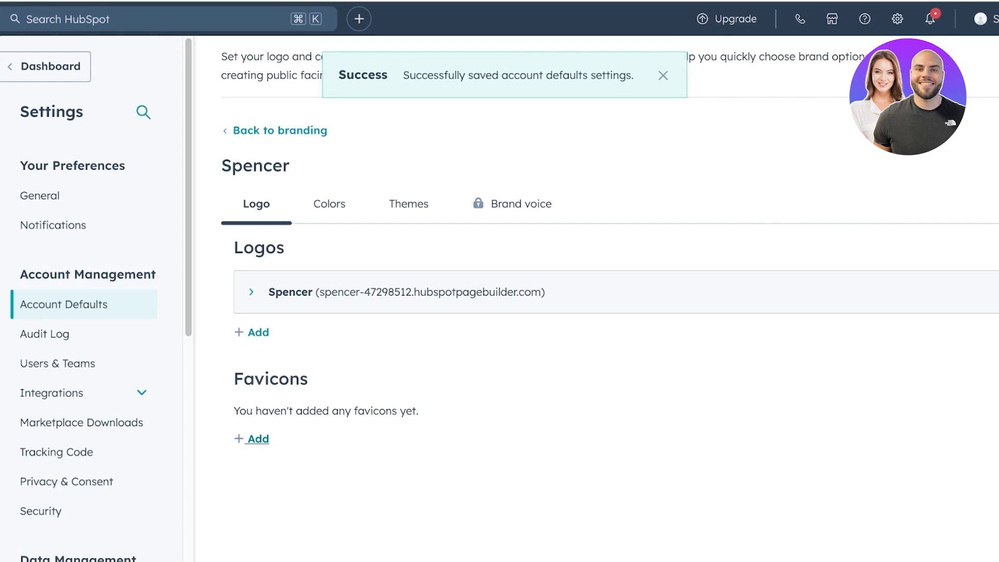
pyautogui.click(329, 204)
pyautogui.scroll(-4, 329, 204)
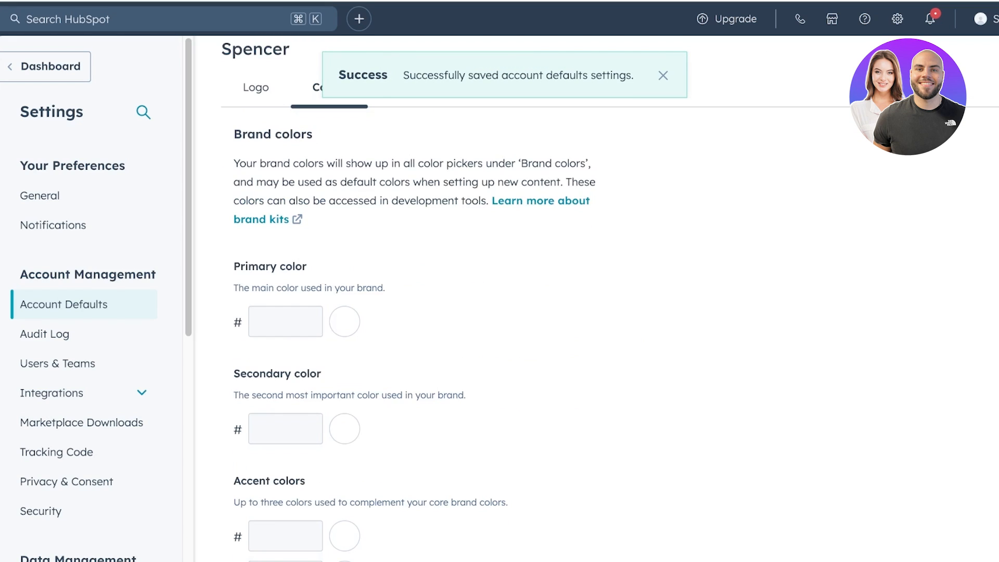
# - Set the secondary colour to black (000000), leaving the primary blank
pyautogui.scroll(-3, 469, 312)
pyautogui.click(344, 184)
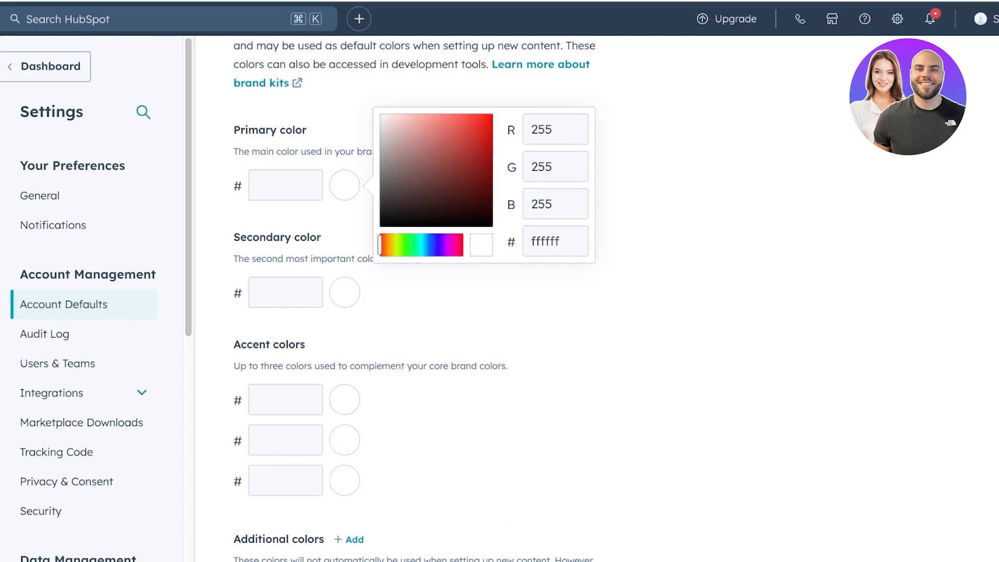
pyautogui.click(344, 292)
pyautogui.click(384, 333)
pyautogui.click(645, 322)
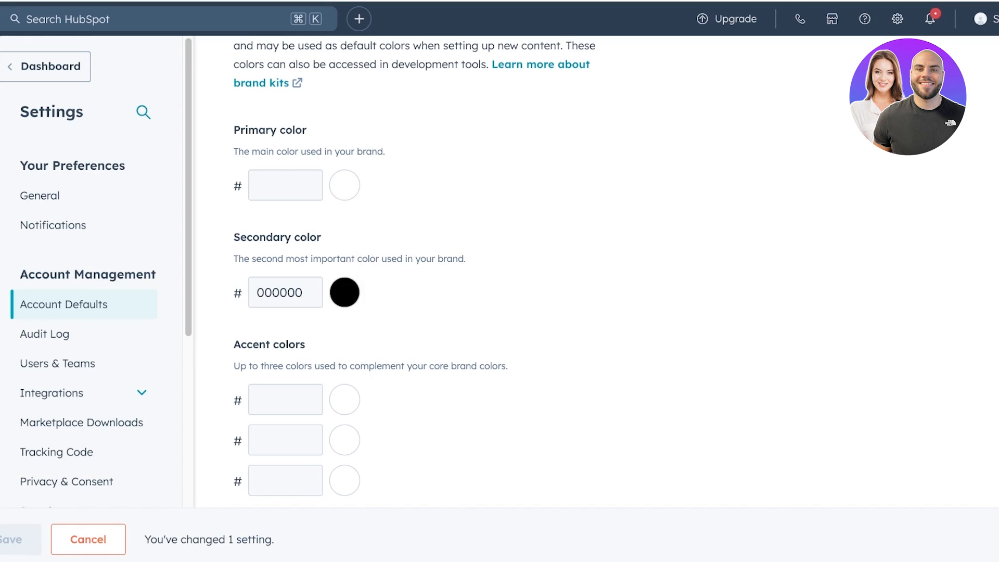
# - Pick the three accent colours: a pinkish grey, a mid brown (836767) and a dark brown
pyautogui.click(344, 400)
pyautogui.moveTo(409, 342); pyautogui.dragTo(393, 357)
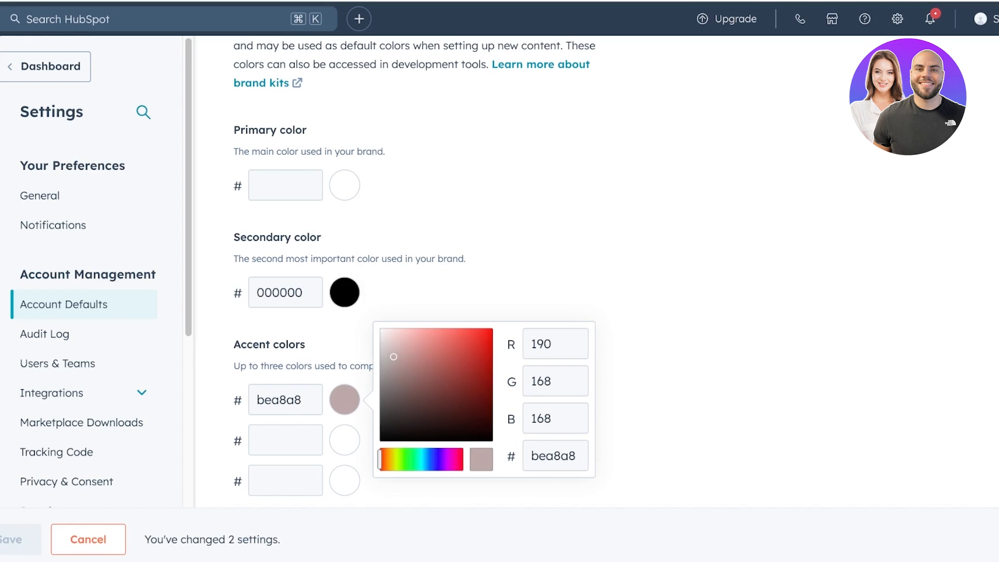
pyautogui.click(345, 440)
pyautogui.moveTo(398, 418); pyautogui.dragTo(405, 427)
pyautogui.click(345, 481)
pyautogui.moveTo(403, 475)
pyautogui.mouseDown()
pyautogui.moveTo(402, 493)
pyautogui.moveTo(415, 486)
pyautogui.mouseUp()
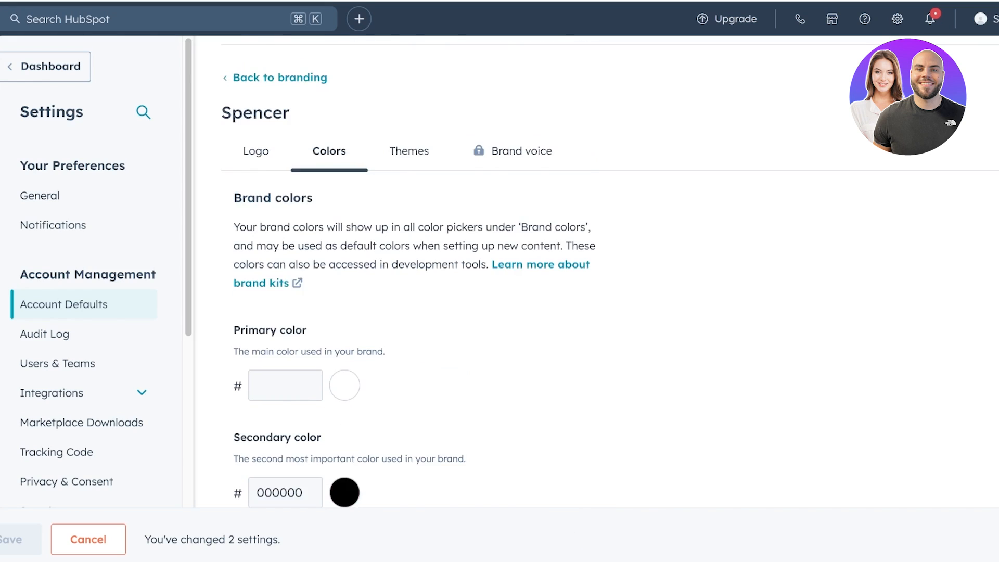
pyautogui.scroll(-8, 520, 260)
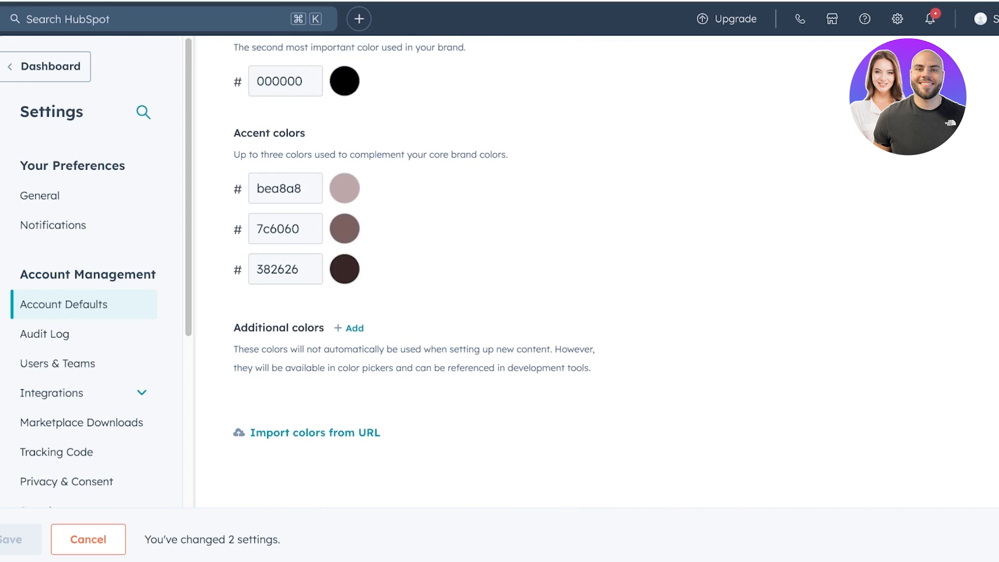
pyautogui.scroll(10, 521, 260)
pyautogui.scroll(-10, 520, 260)
pyautogui.scroll(3, 520, 260)
pyautogui.scroll(8, 520, 260)
# - Fine-tune the accents to c7bcbc and 3a2f2f, then navigate toward the user defaults settings
pyautogui.click(409, 294)
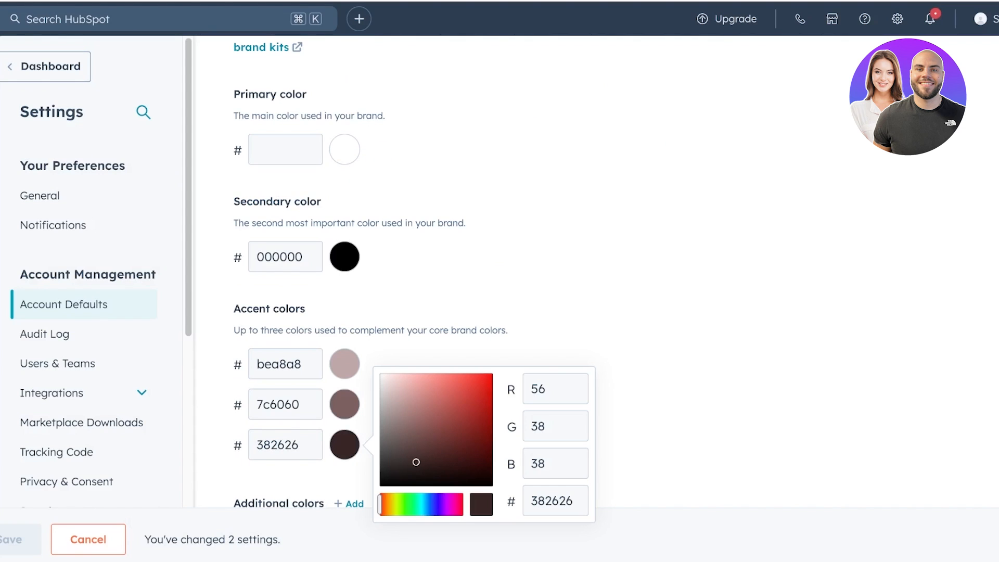
pyautogui.moveTo(416, 462); pyautogui.dragTo(402, 460)
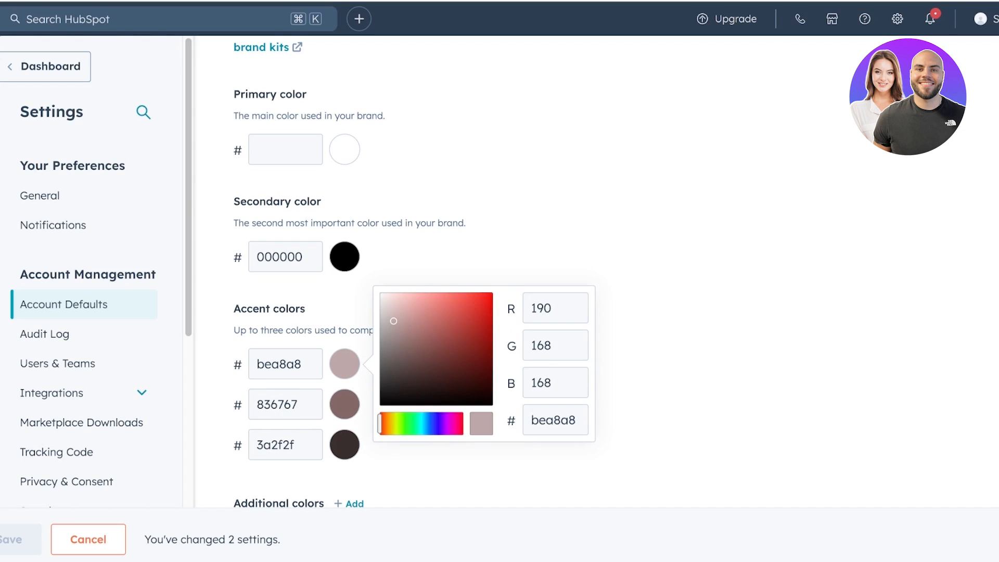
pyautogui.moveTo(398, 312); pyautogui.dragTo(386, 317)
pyautogui.click(520, 260)
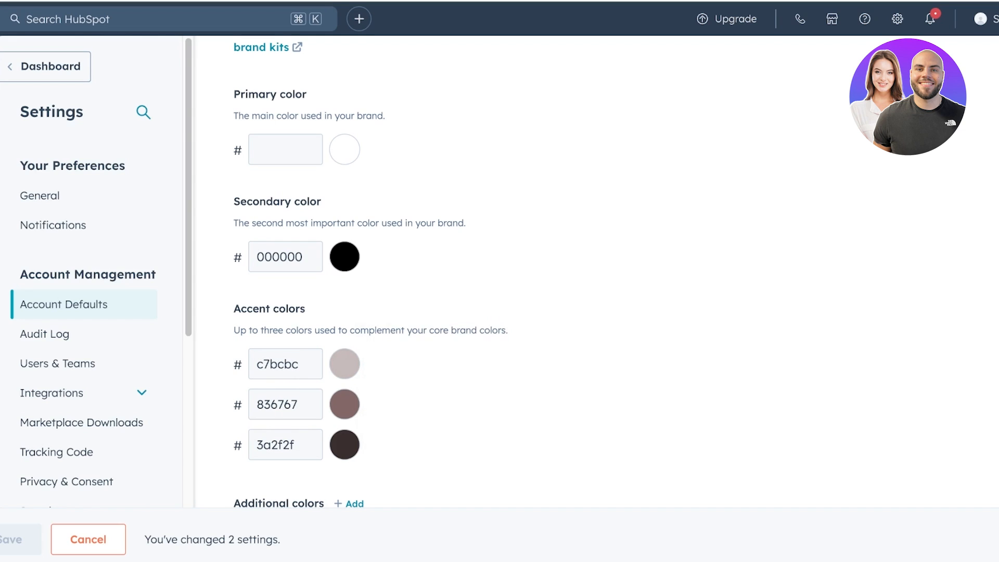
pyautogui.scroll(7, 521, 270)
pyautogui.click(456, 107)
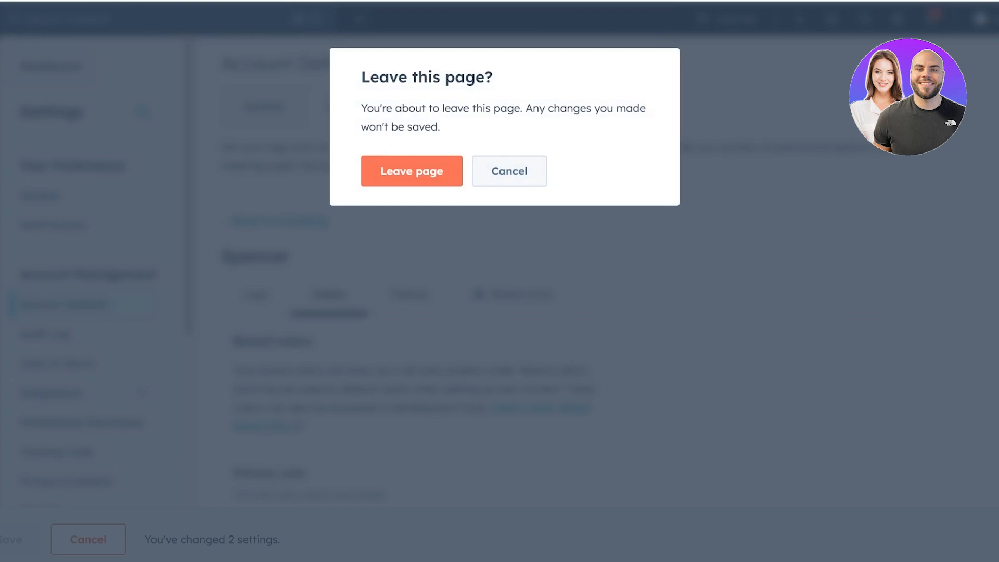
# - Cancel the leave-page warning and go to the Landing Pages section
pyautogui.click(509, 171)
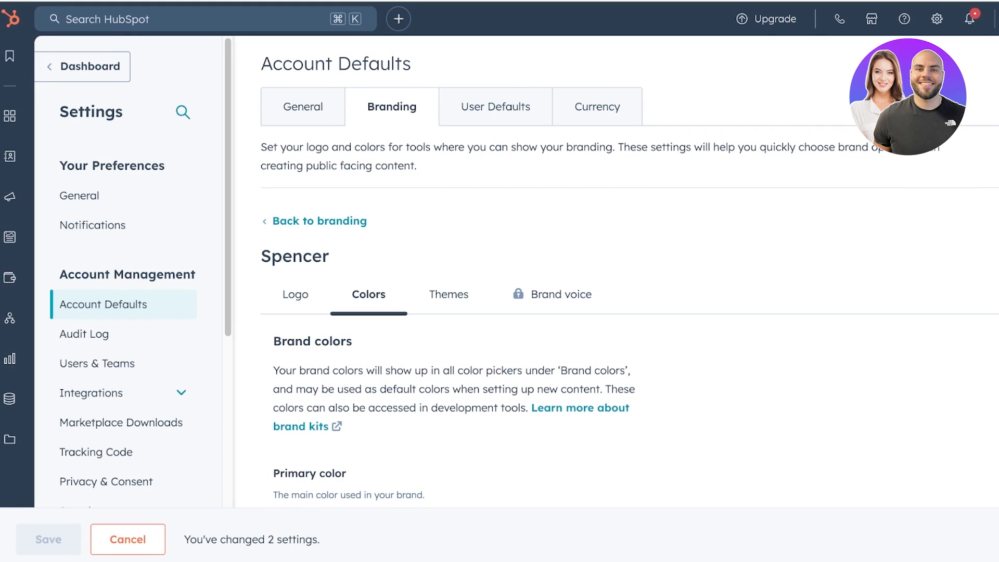
pyautogui.moveTo(21, 197)
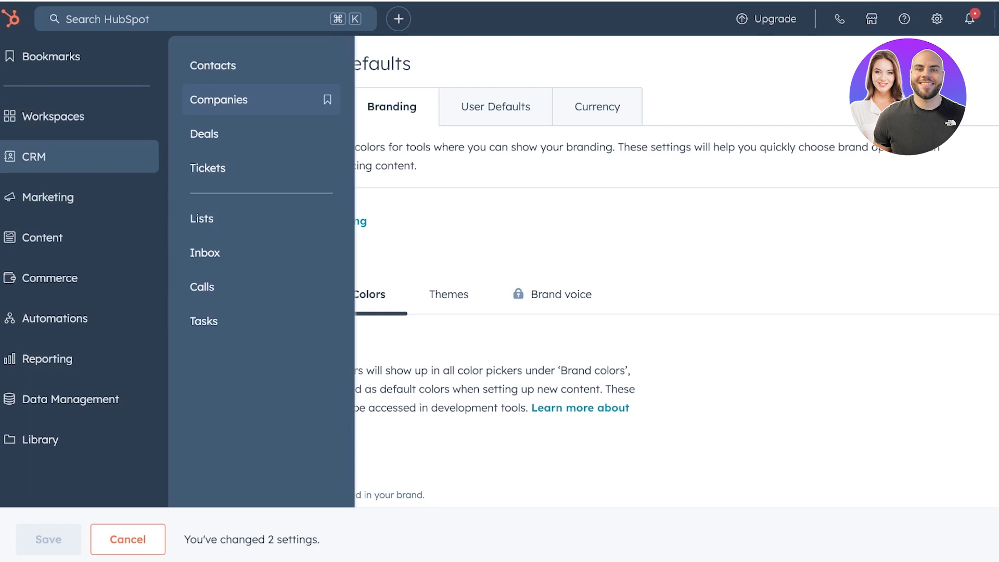
pyautogui.moveTo(41, 237)
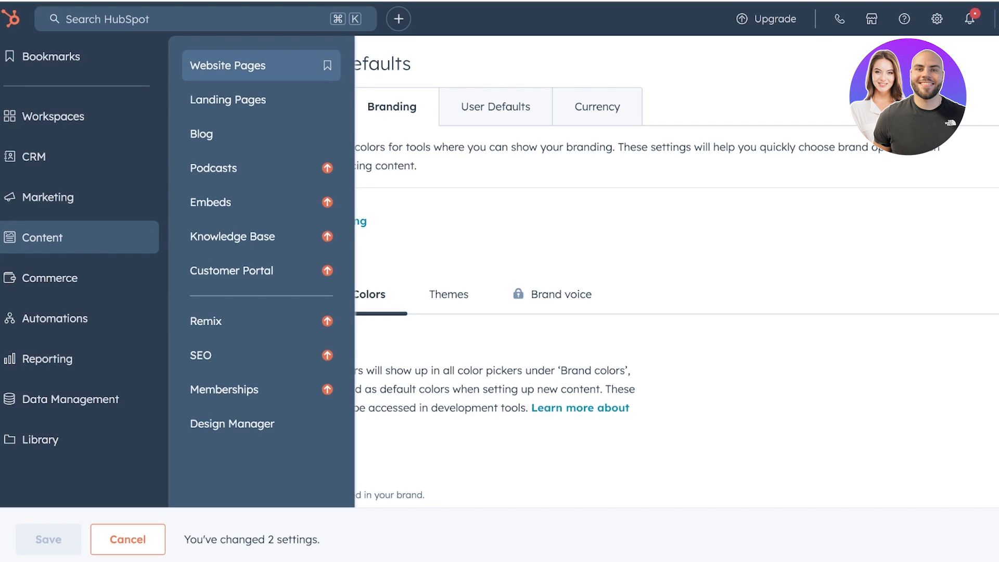
pyautogui.click(228, 100)
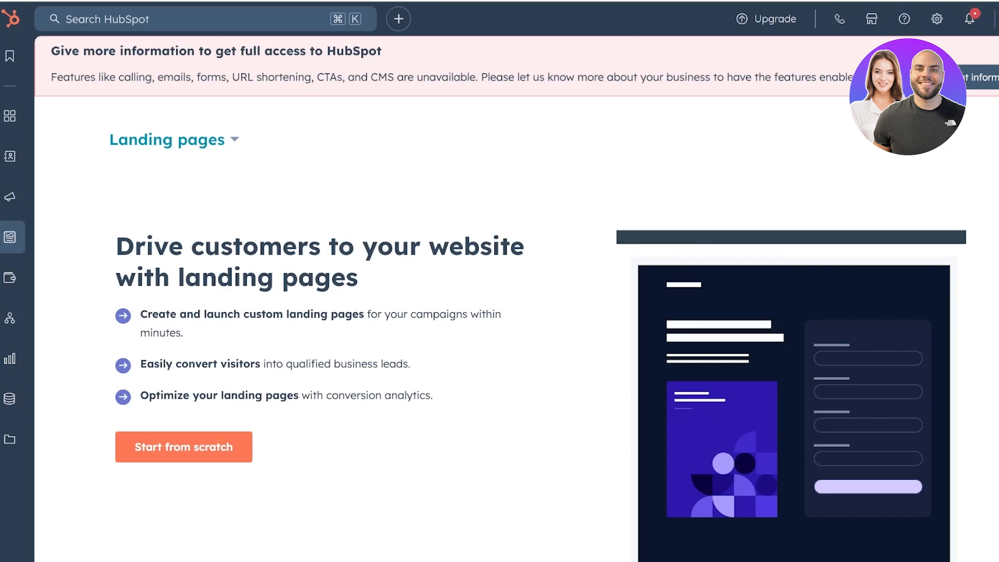
# - Create a new landing page from scratch named 'spencer'
pyautogui.scroll(-3, 219, 250)
pyautogui.click(185, 262)
pyautogui.write('spencer')
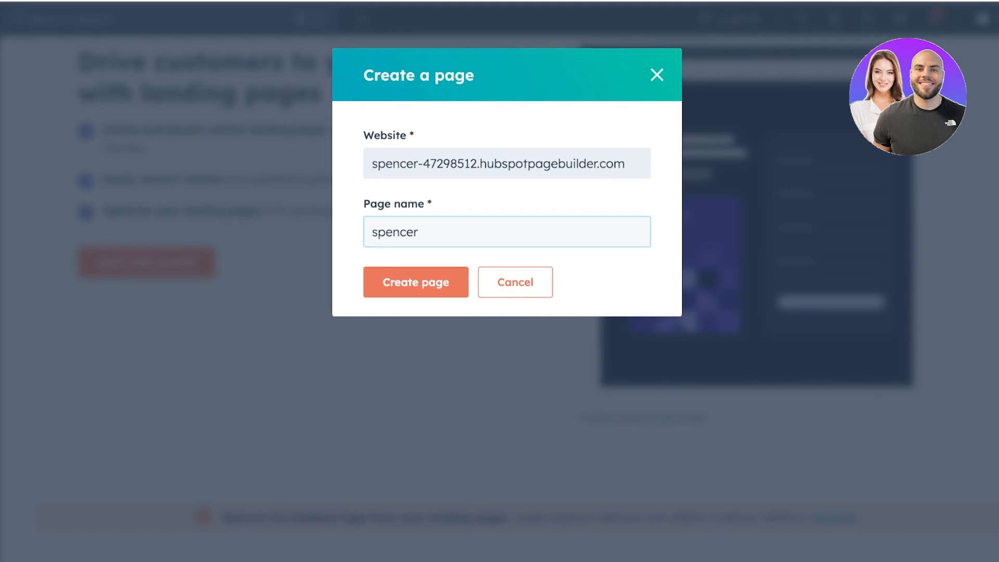
pyautogui.press('Return')
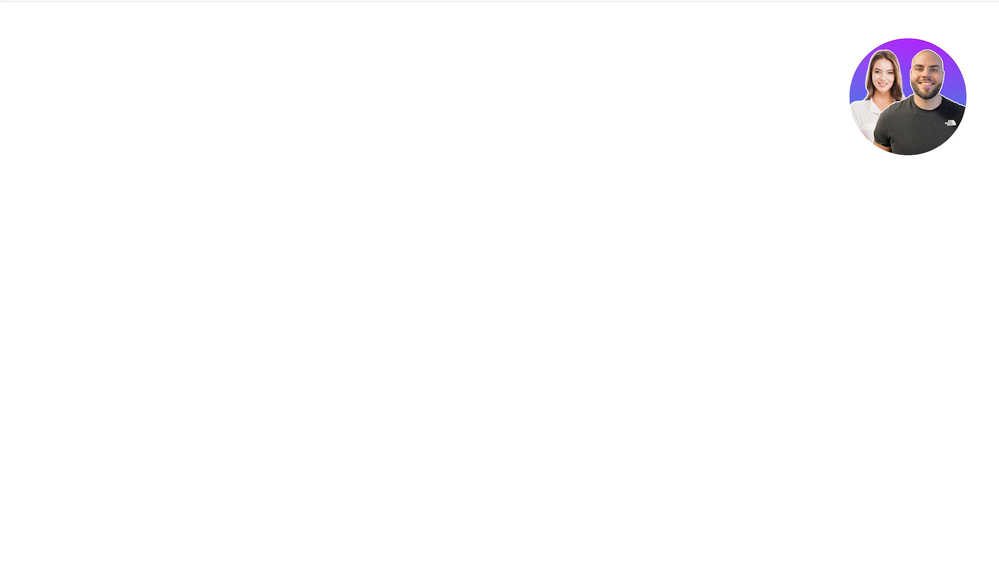
pyautogui.scroll(-7, 499, 312)
pyautogui.scroll(6, 499, 312)
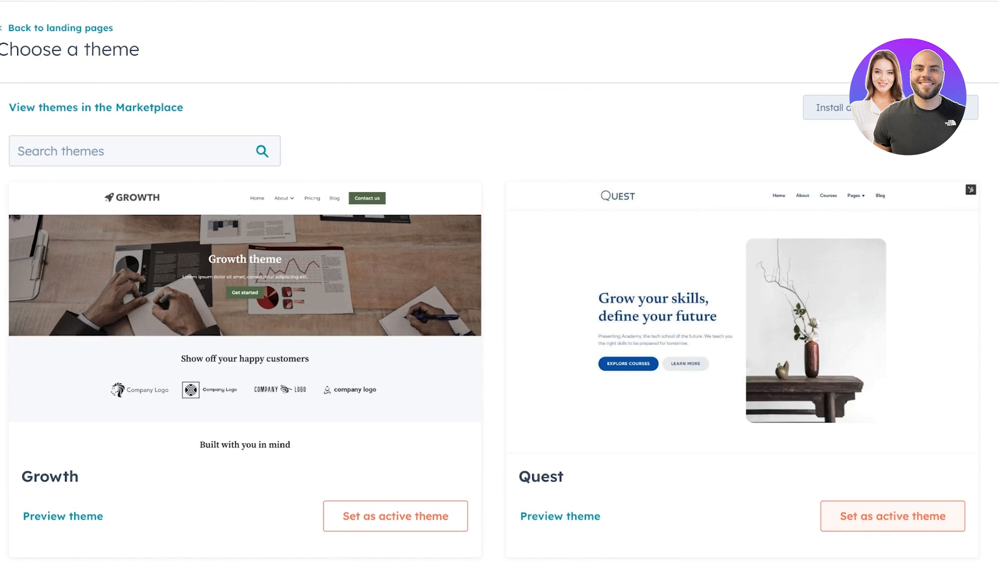
# - Choose the Quest theme and start the page from its Quest - Home template
pyautogui.click(904, 516)
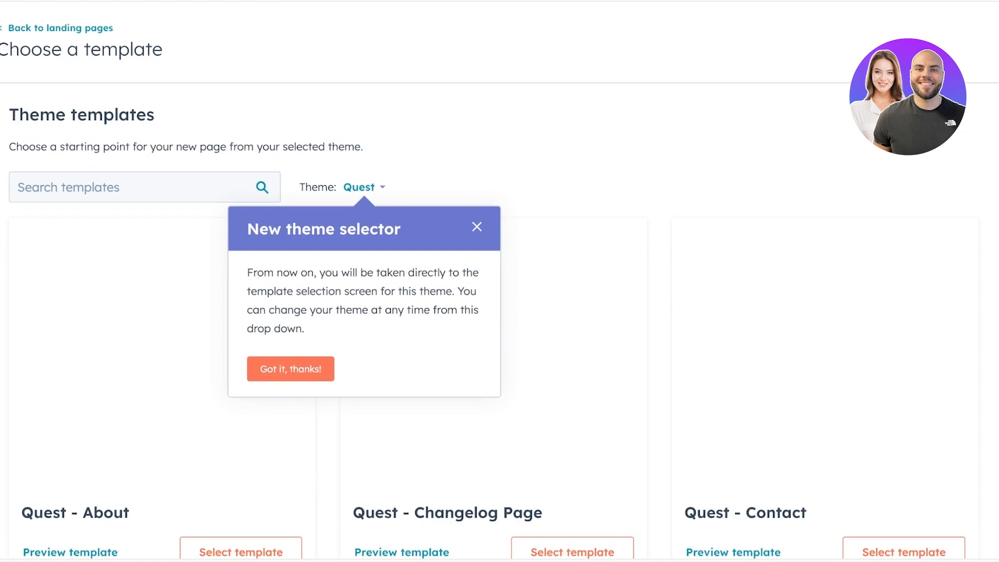
pyautogui.click(477, 226)
pyautogui.scroll(-5, 499, 312)
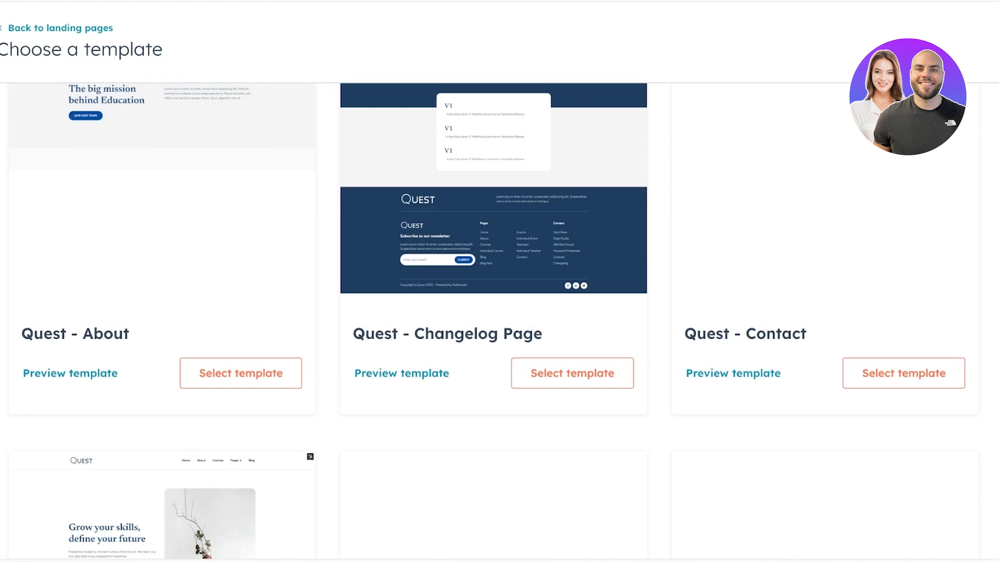
pyautogui.scroll(3, 499, 312)
pyautogui.scroll(2, 499, 312)
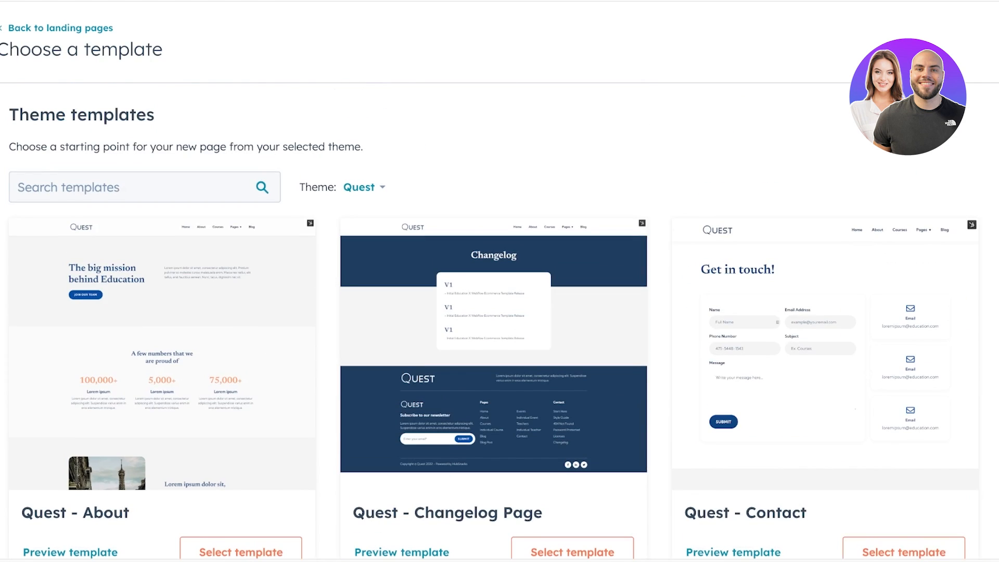
pyautogui.scroll(-1, 499, 312)
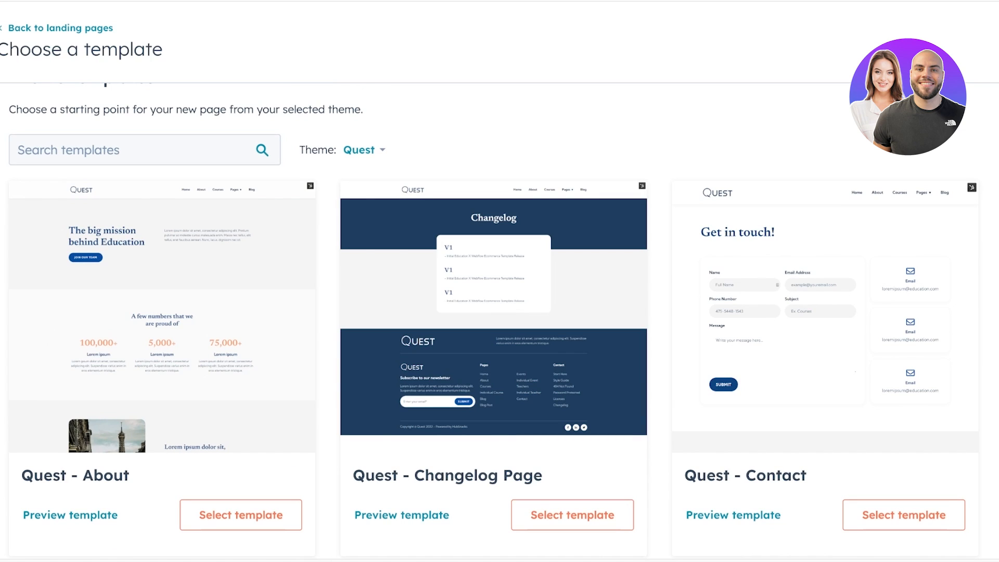
pyautogui.scroll(-10, 500, 312)
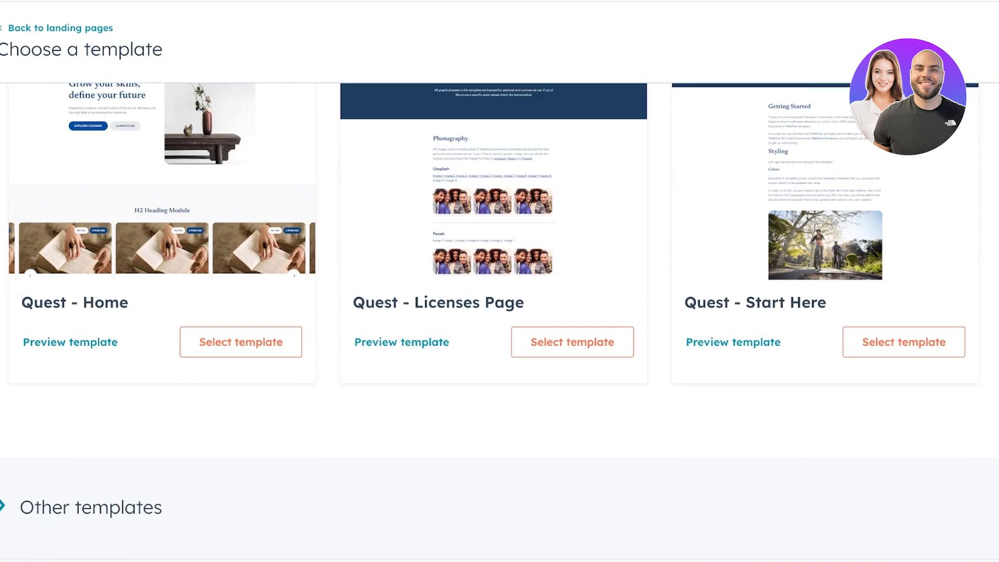
pyautogui.scroll(8, 500, 312)
pyautogui.scroll(-7, 499, 313)
pyautogui.scroll(11, 500, 312)
pyautogui.scroll(-3, 500, 312)
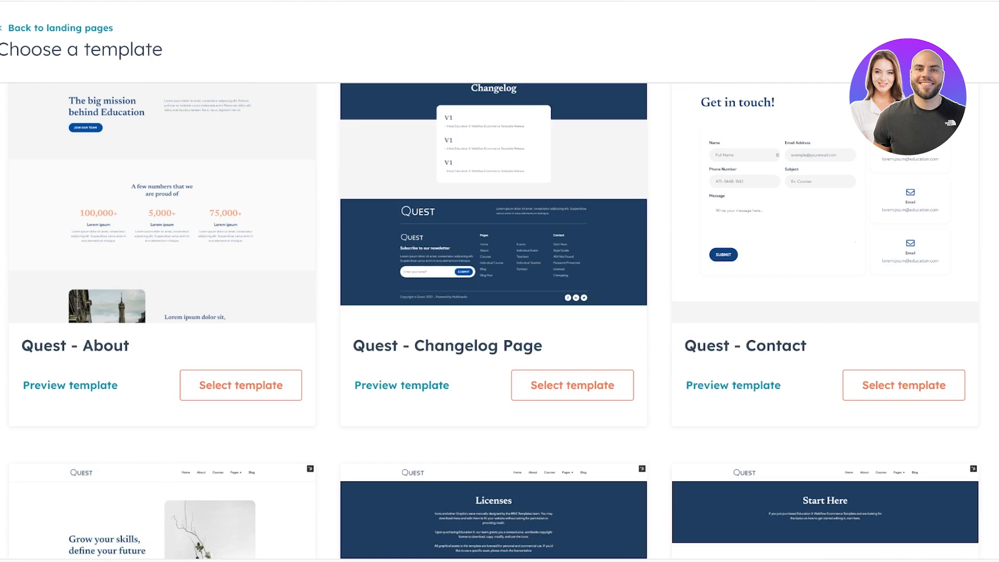
pyautogui.scroll(-7, 499, 312)
pyautogui.scroll(1, 489, 322)
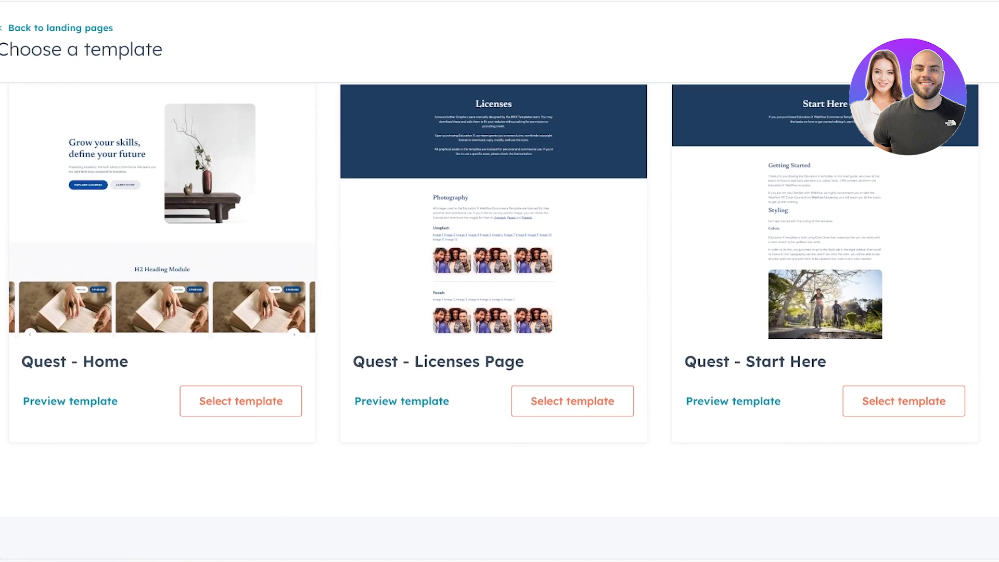
pyautogui.scroll(3, 493, 320)
pyautogui.scroll(-3, 494, 321)
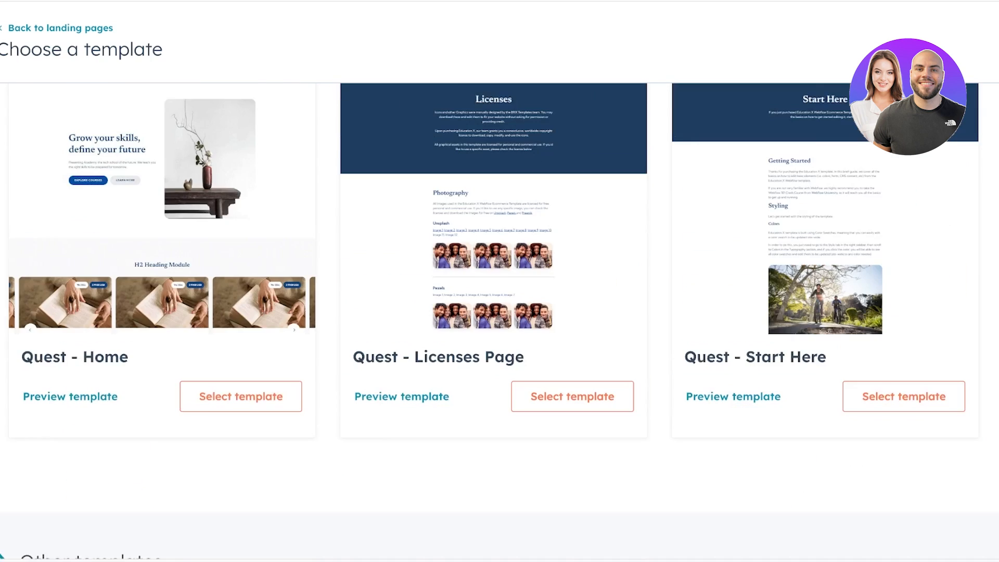
pyautogui.scroll(8, 493, 320)
pyautogui.scroll(1, 493, 321)
pyautogui.scroll(-7, 493, 320)
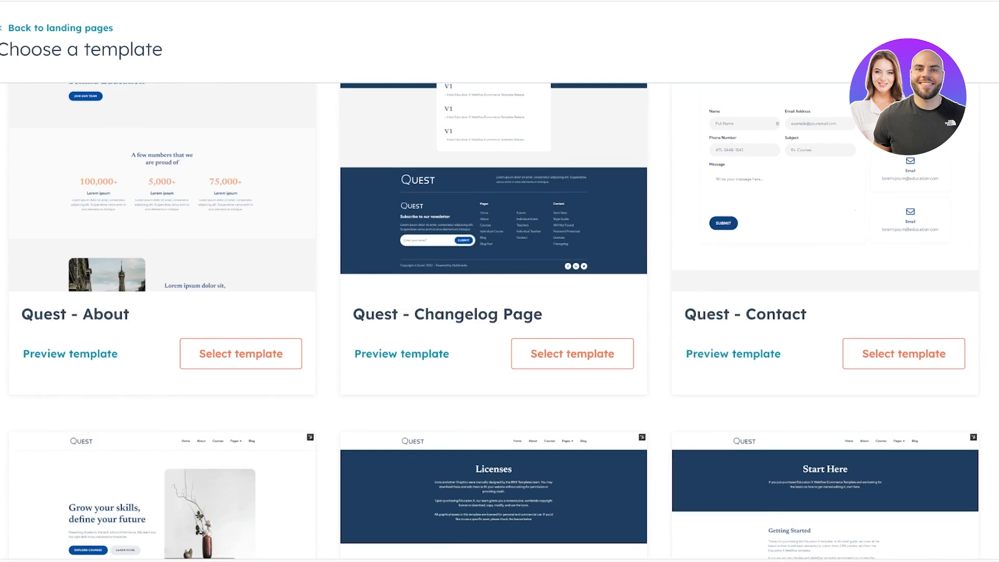
pyautogui.scroll(-4, 493, 320)
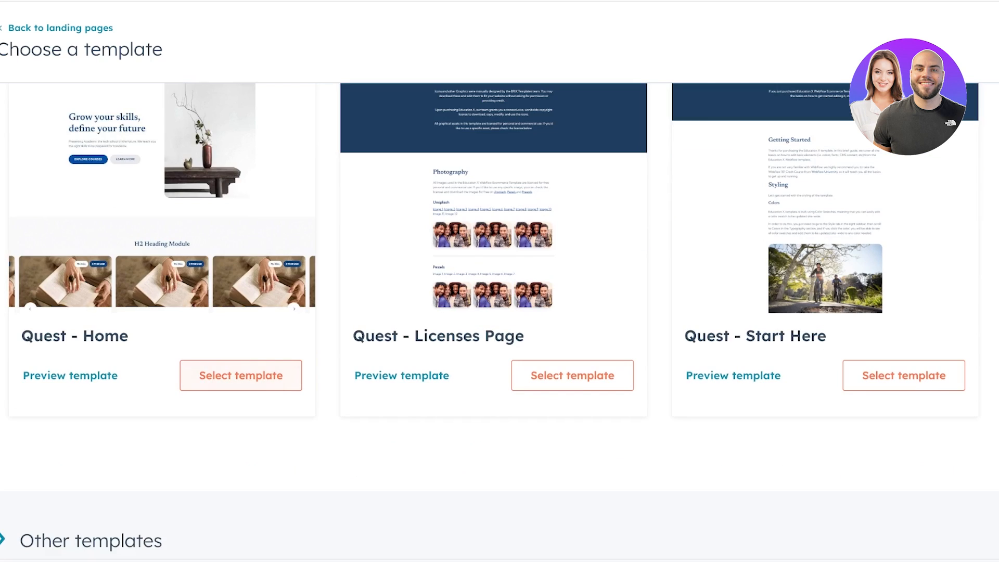
pyautogui.click(241, 375)
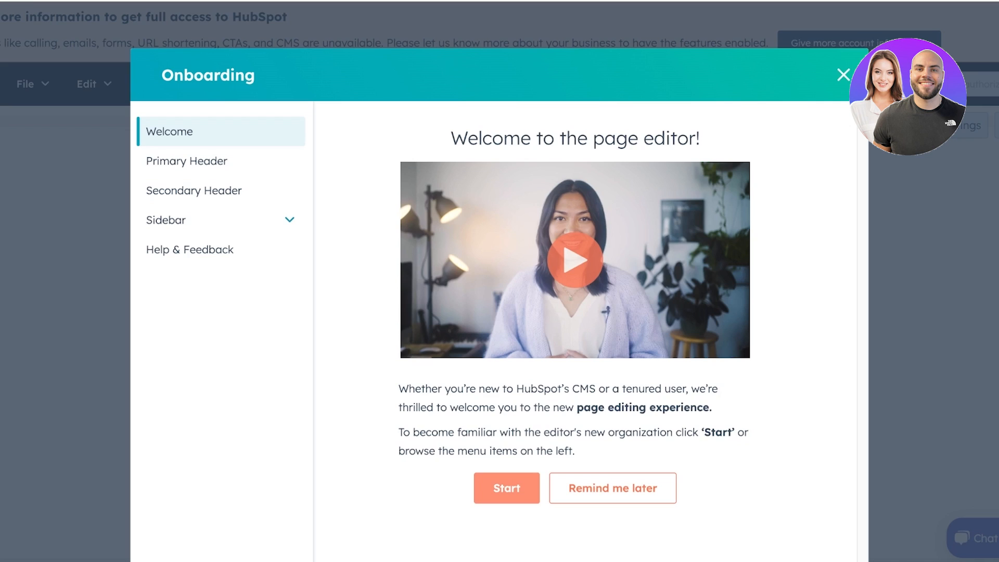
# - Close the onboarding dialog and edit the Quest - Website header as global content
pyautogui.click(506, 488)
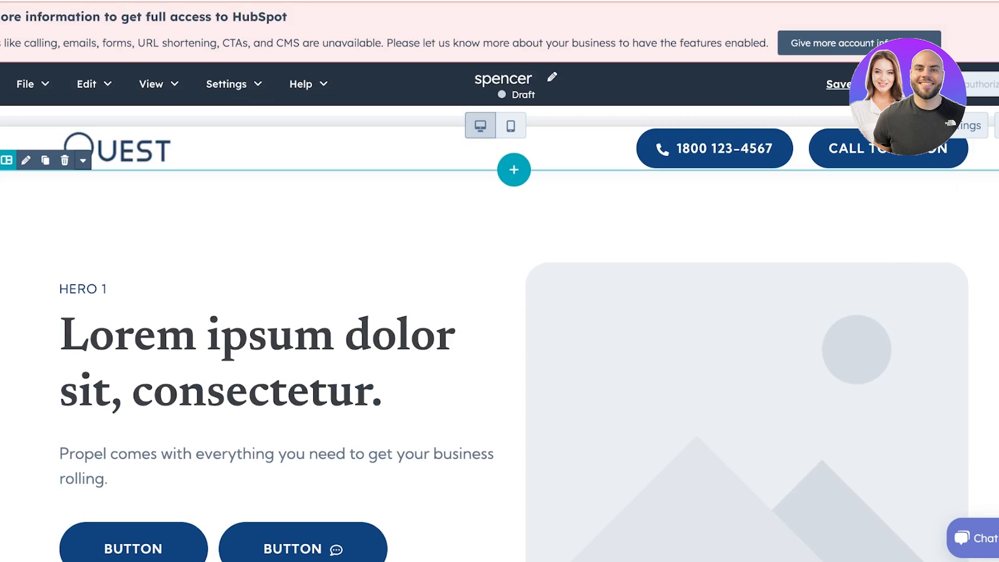
pyautogui.click(117, 149)
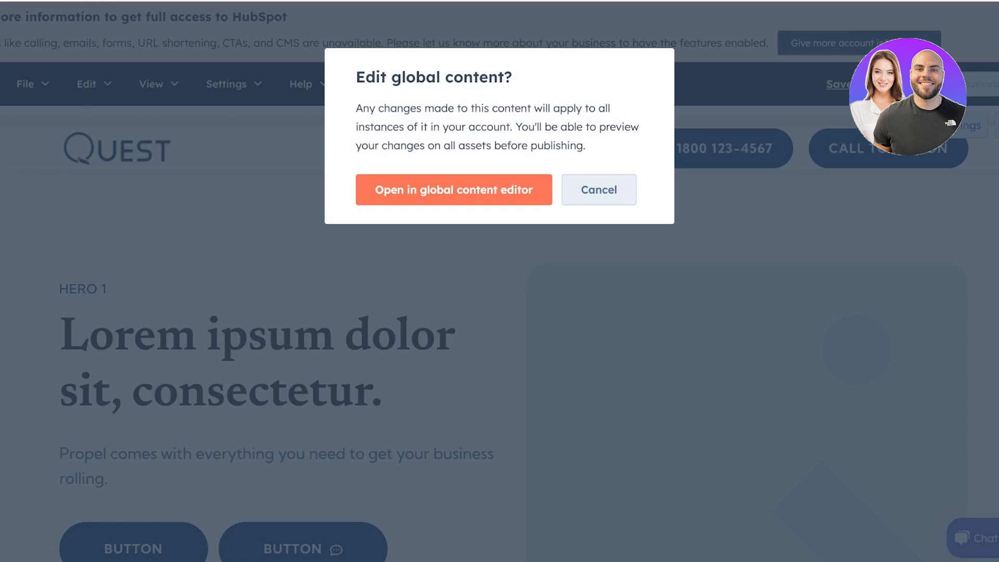
pyautogui.click(505, 190)
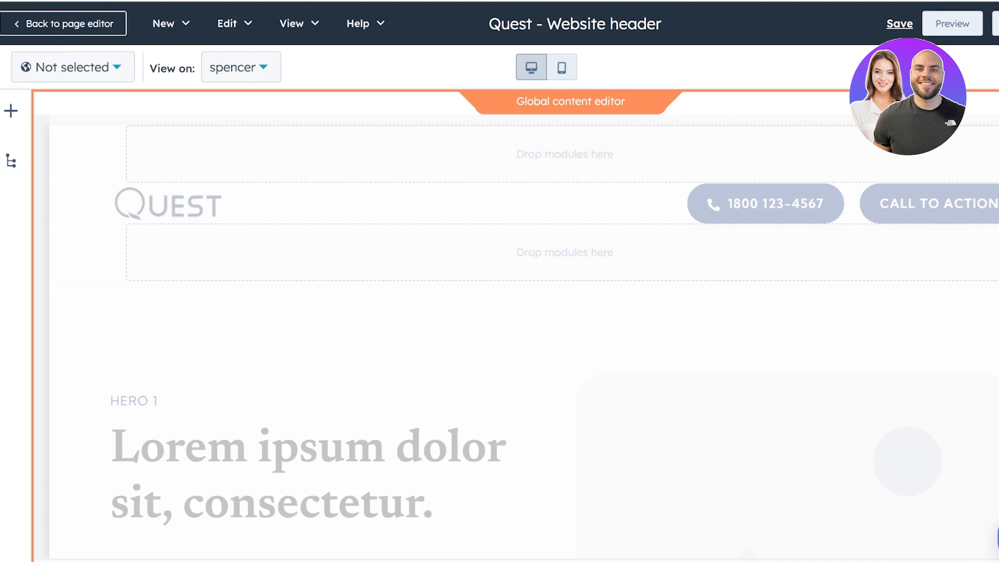
# - Replace the header's Quest logo with the uploaded SPENCER image
pyautogui.click(73, 67)
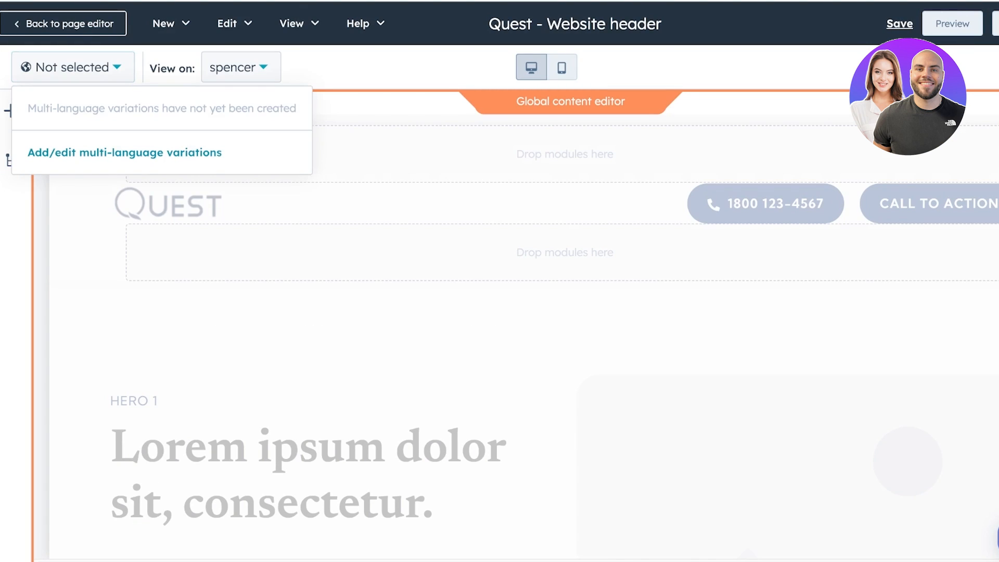
pyautogui.click(241, 67)
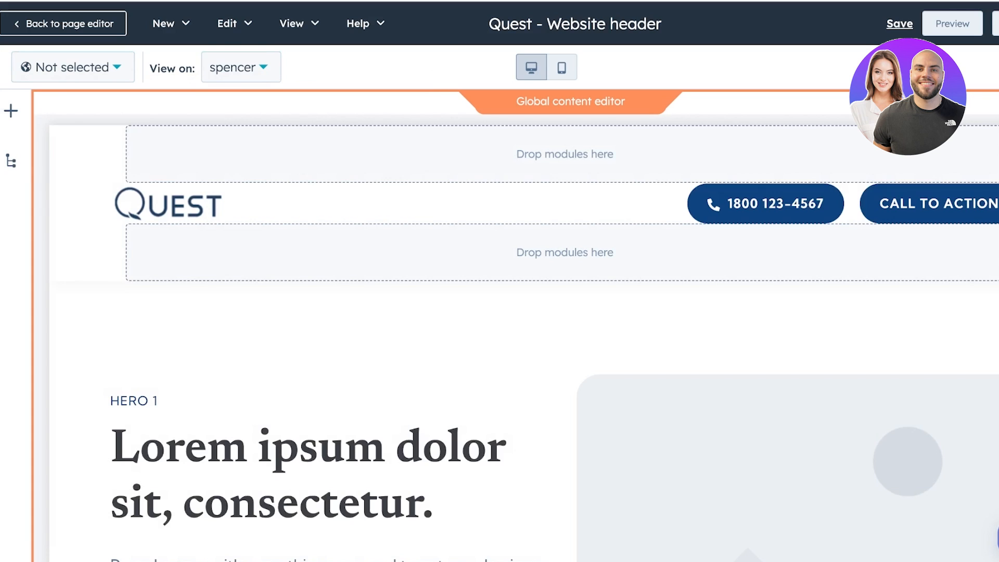
pyautogui.click(12, 161)
pyautogui.click(11, 161)
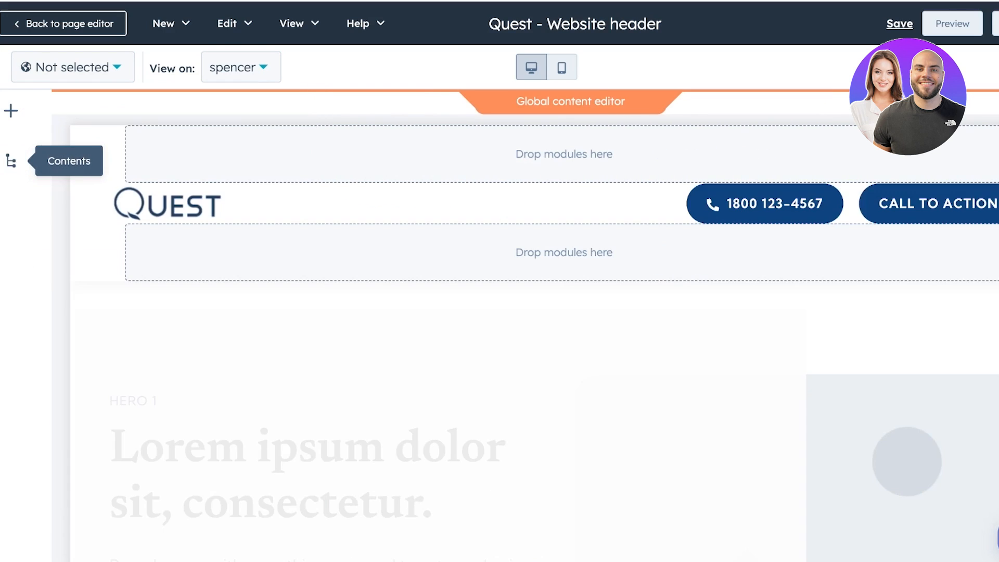
pyautogui.click(11, 161)
pyautogui.click(91, 317)
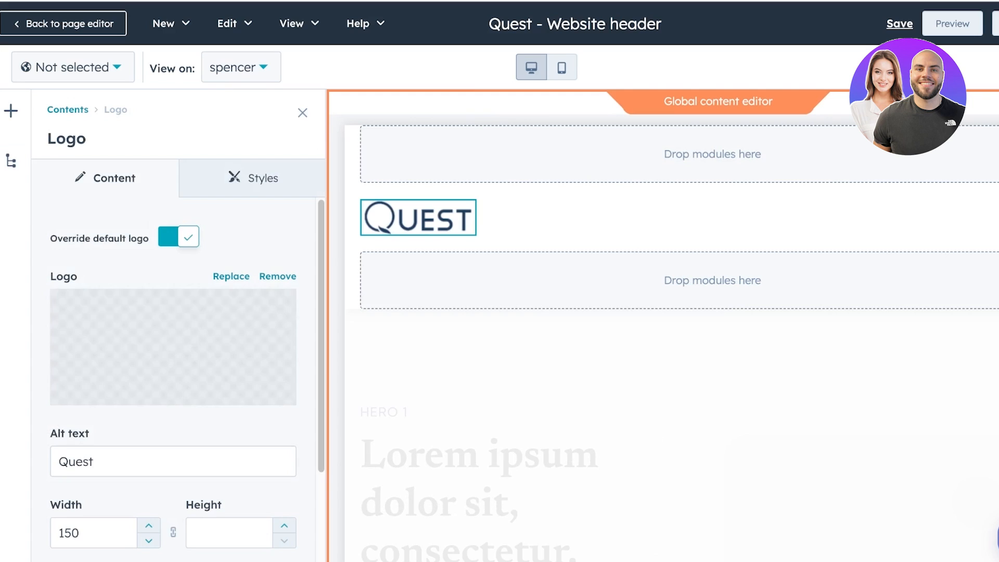
pyautogui.click(173, 347)
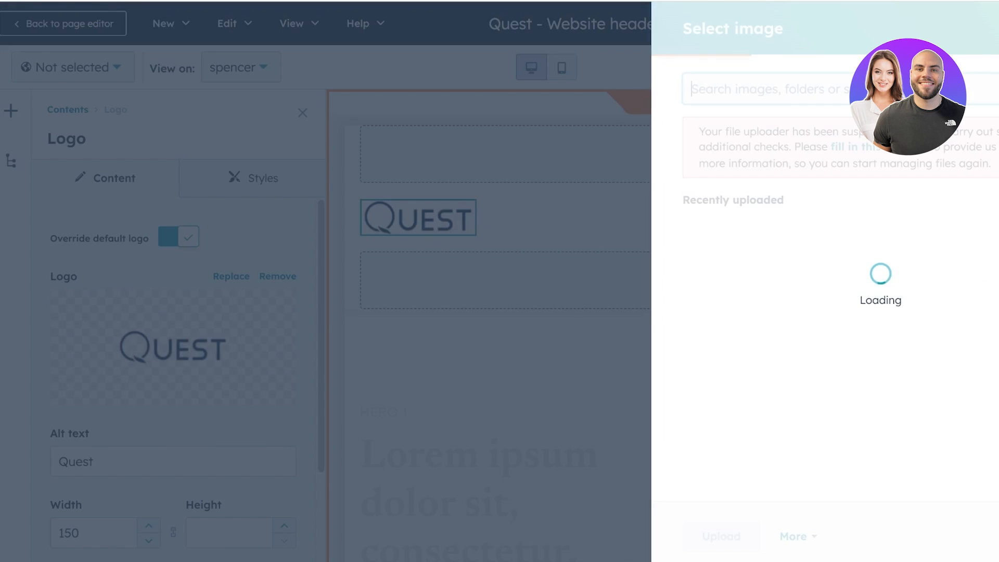
pyautogui.click(729, 252)
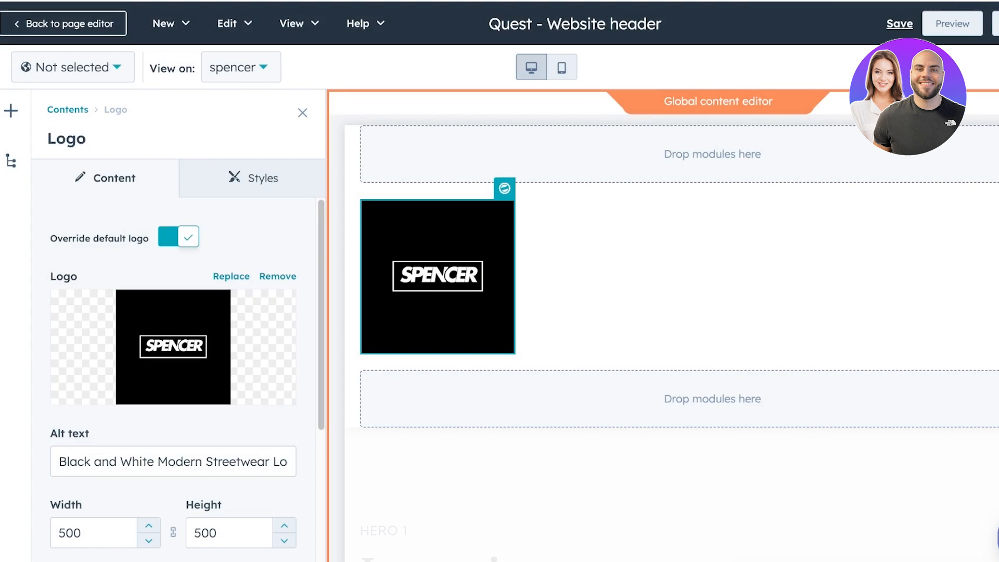
pyautogui.scroll(-5, 173, 364)
pyautogui.scroll(5, 173, 364)
pyautogui.click(254, 178)
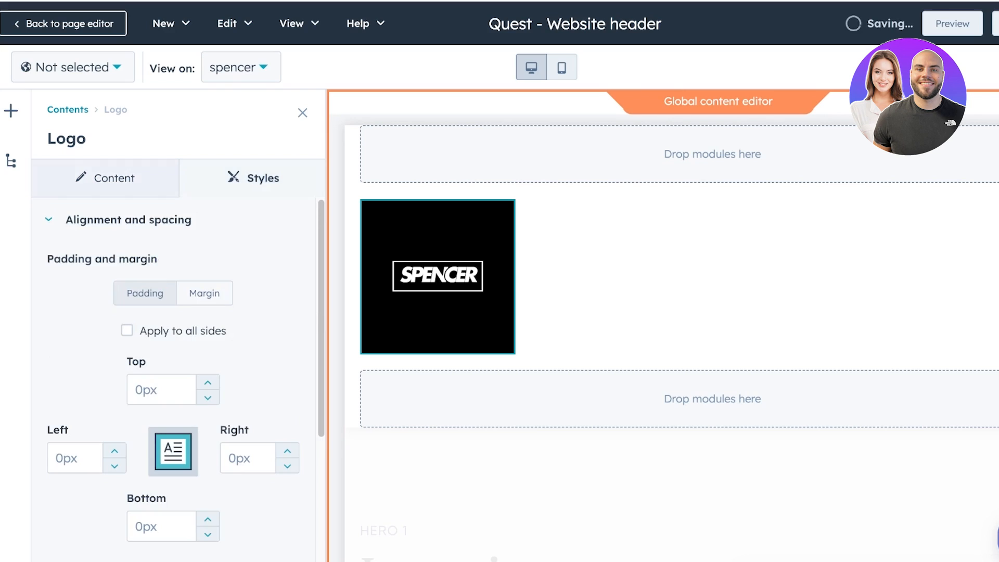
pyautogui.click(106, 178)
pyautogui.scroll(-3, 173, 364)
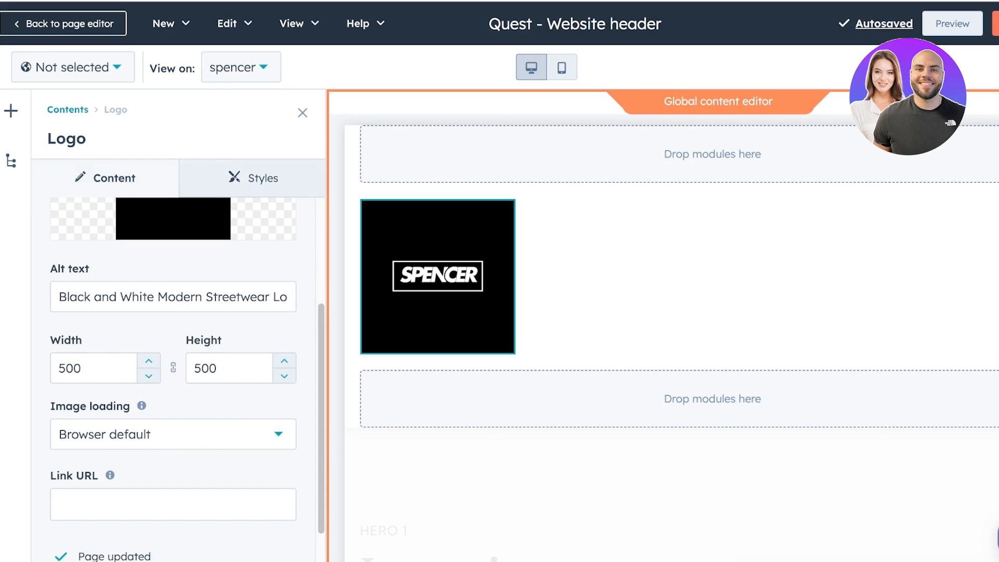
pyautogui.click(302, 113)
pyautogui.scroll(-4, 541, 442)
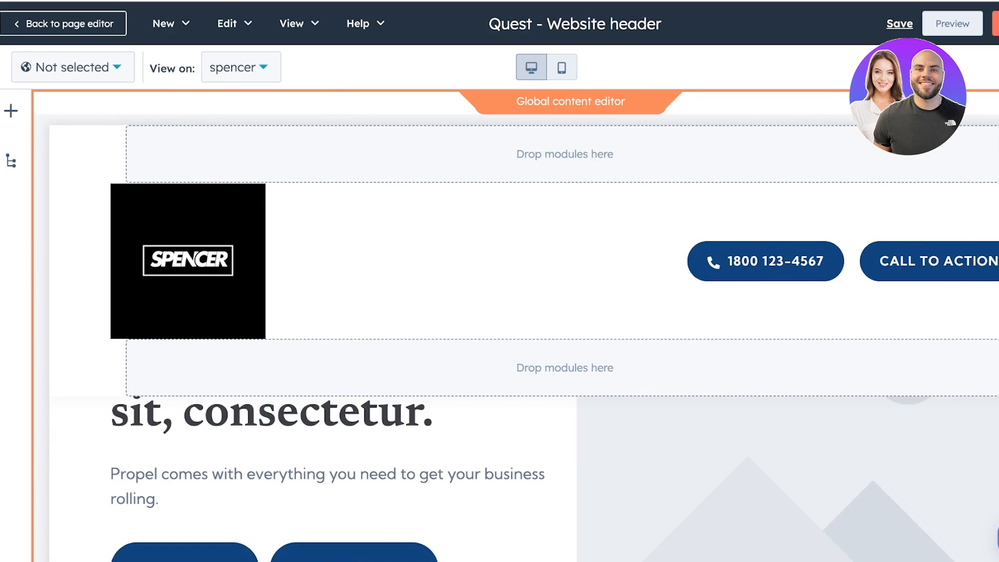
pyautogui.scroll(4, 541, 443)
pyautogui.click(775, 261)
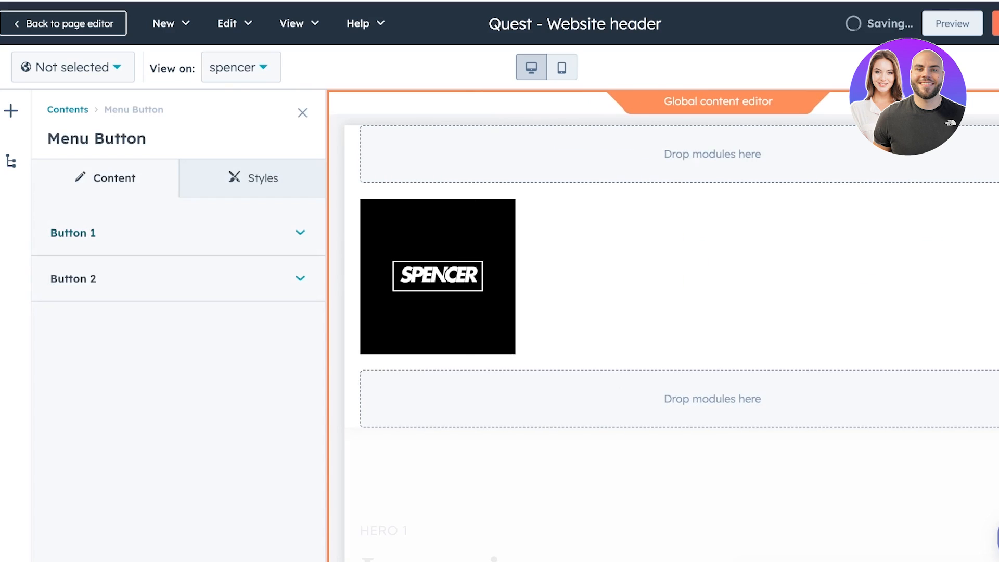
pyautogui.click(73, 233)
pyautogui.scroll(-4, 174, 364)
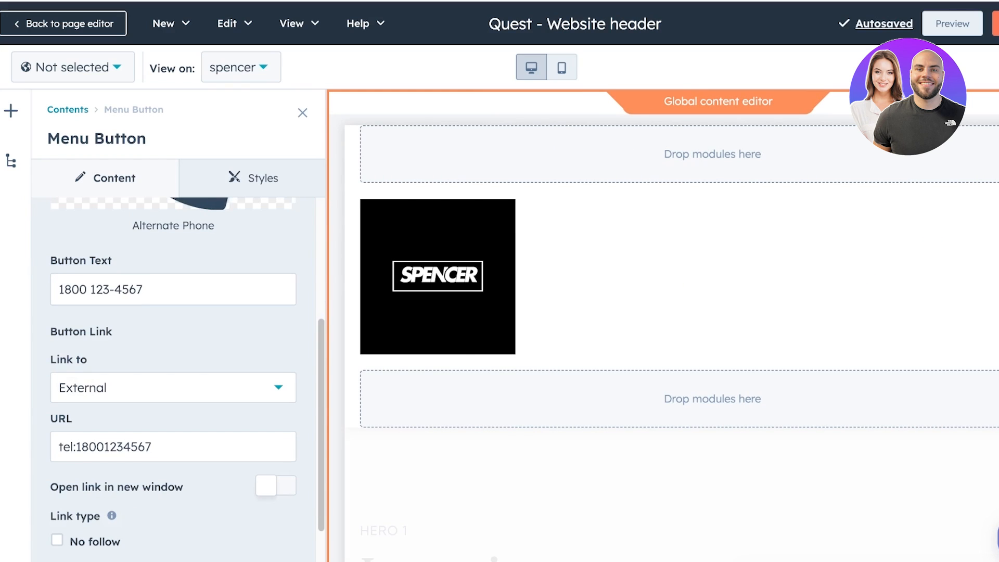
pyautogui.moveTo(143, 290); pyautogui.dragTo(59, 289)
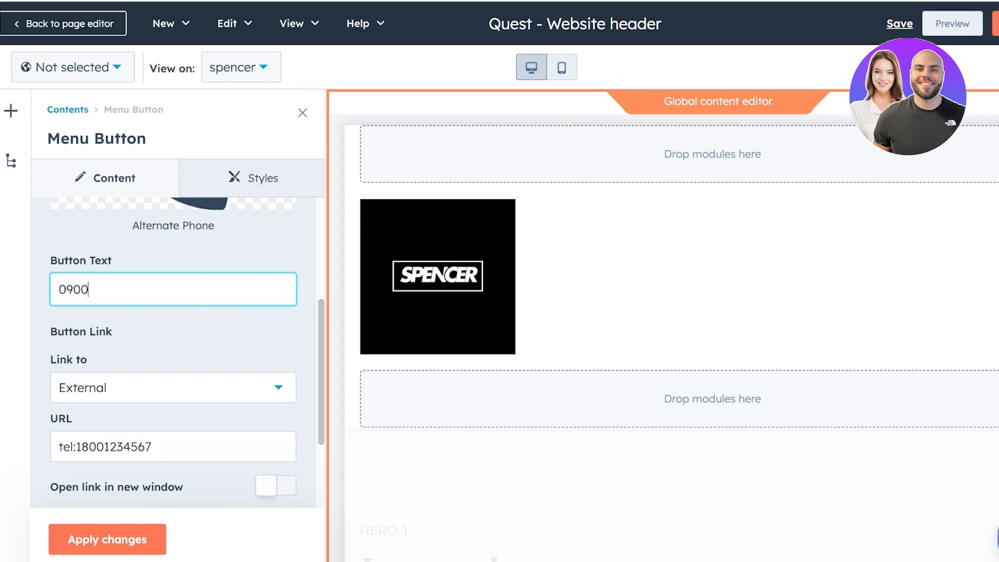
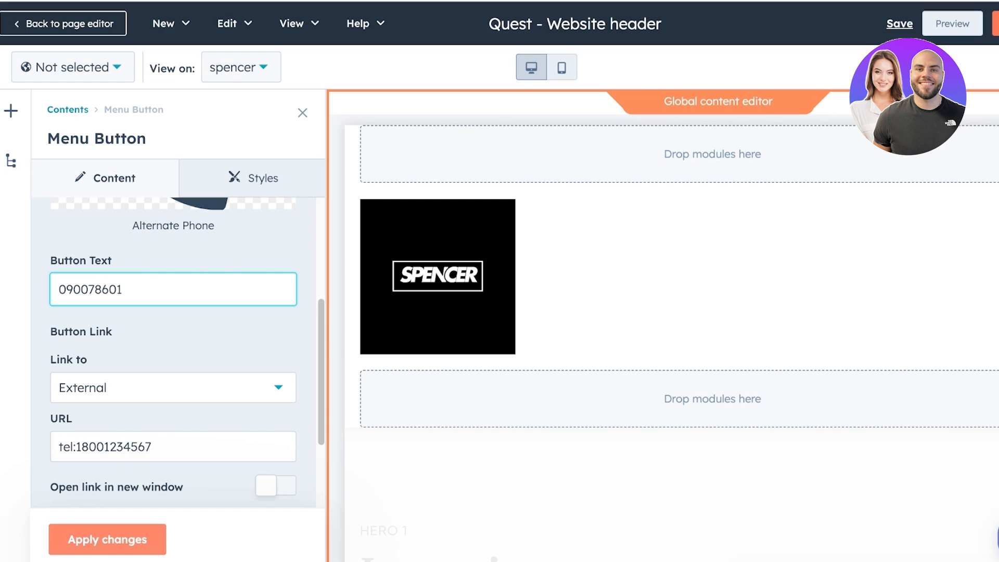
pyautogui.click(107, 540)
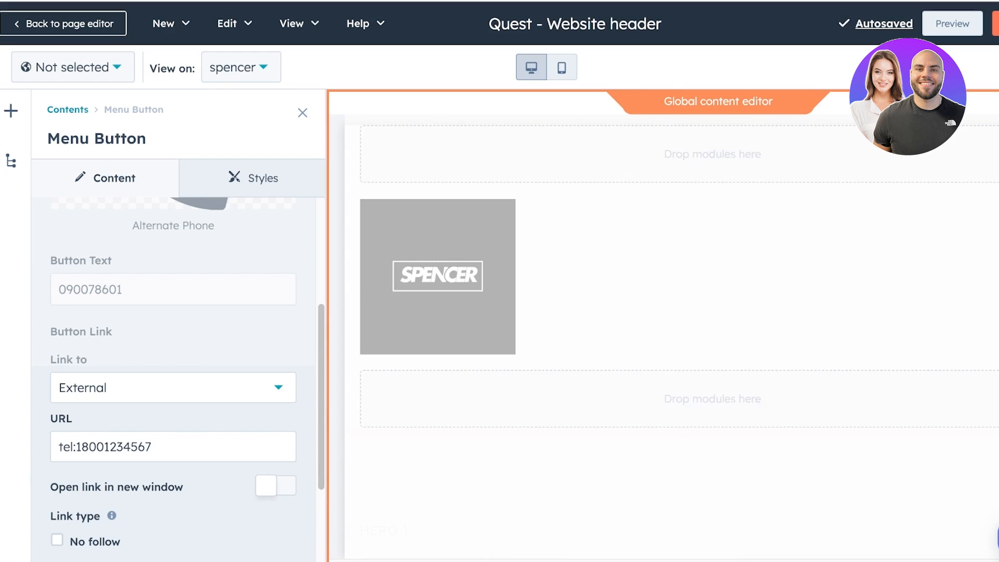
pyautogui.scroll(-3, 174, 379)
pyautogui.click(303, 113)
# - Clear the second button's Call To Action text so it disappears from the header
pyautogui.click(801, 261)
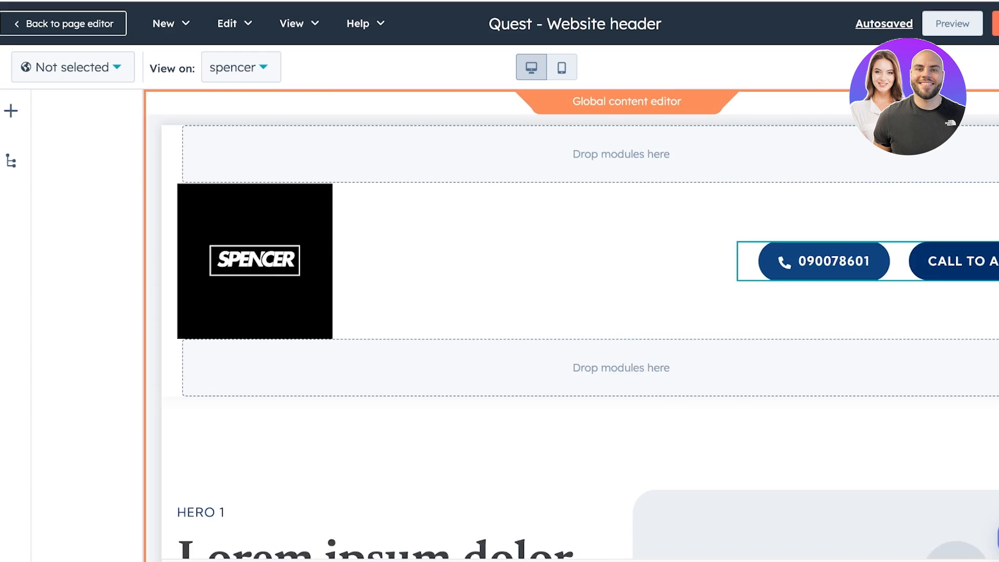
pyautogui.click(174, 279)
pyautogui.scroll(-5, 173, 380)
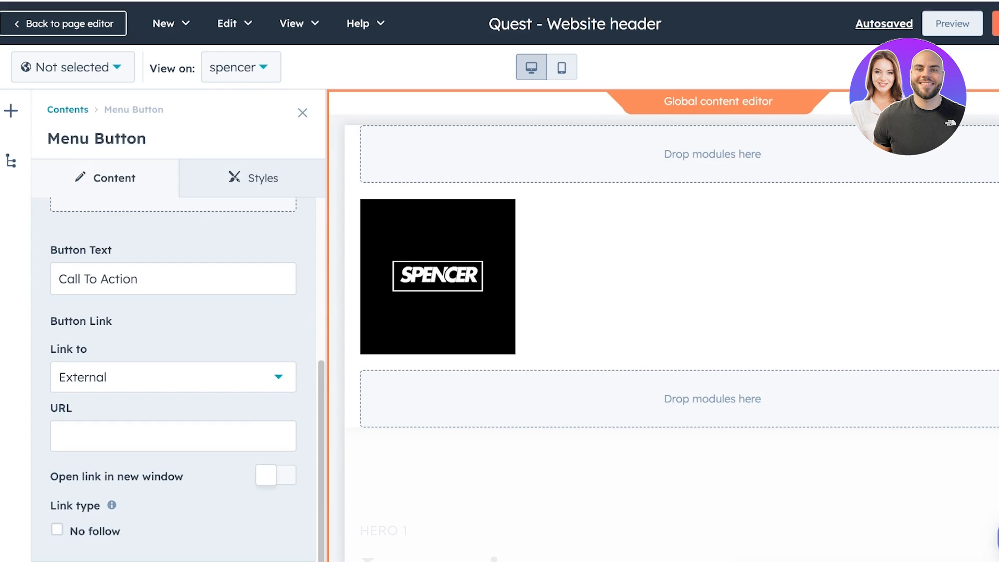
pyautogui.moveTo(138, 279); pyautogui.dragTo(59, 278)
pyautogui.press('BackSpace')
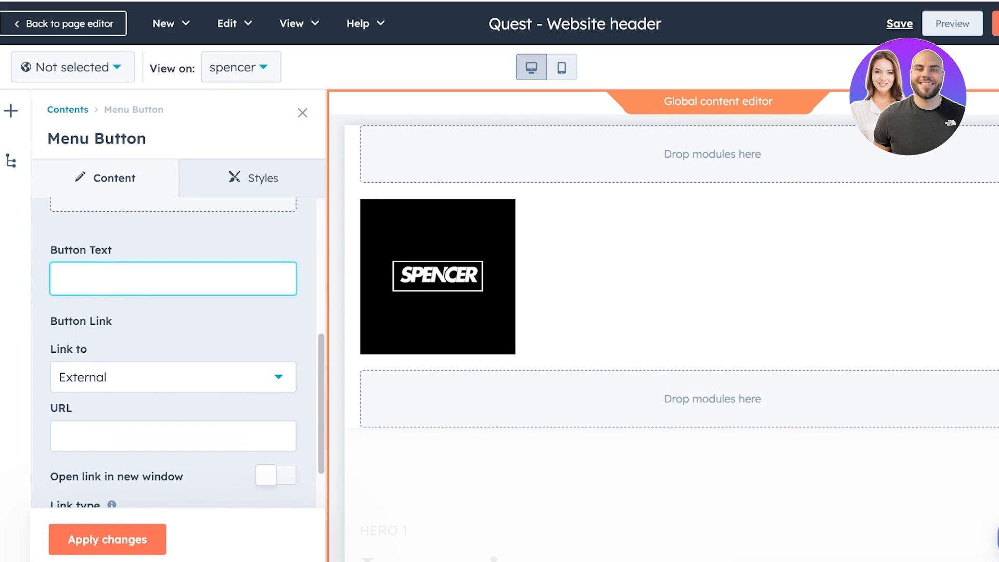
pyautogui.scroll(-2, 174, 379)
pyautogui.click(107, 540)
pyautogui.scroll(-1, 173, 380)
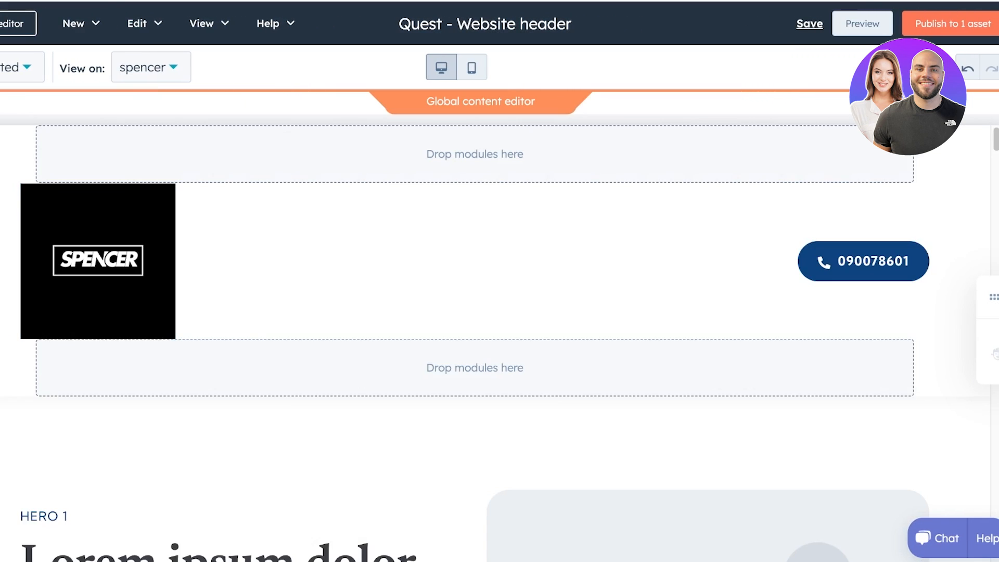
pyautogui.scroll(-3, 474, 468)
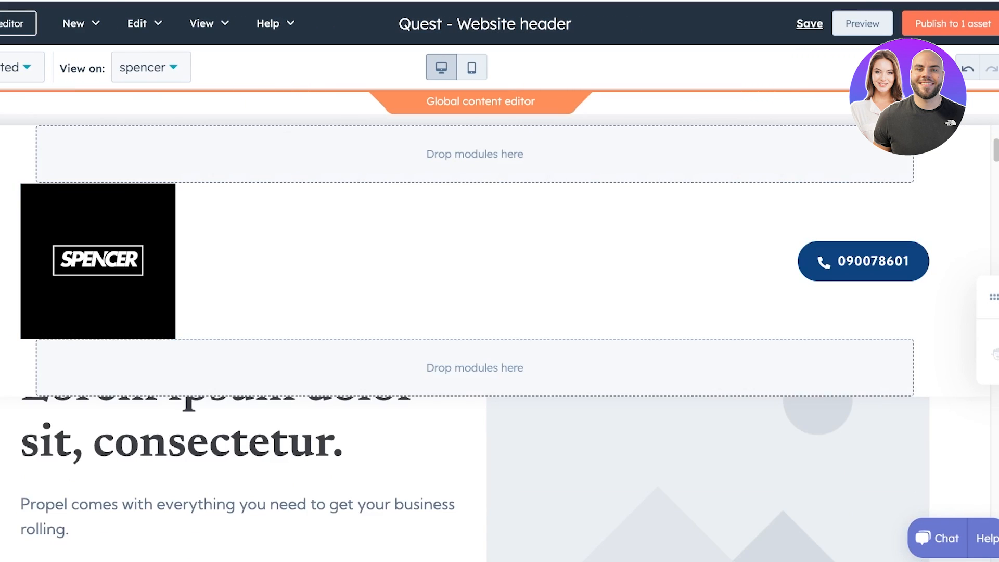
pyautogui.scroll(-2, 475, 469)
pyautogui.scroll(5, 475, 468)
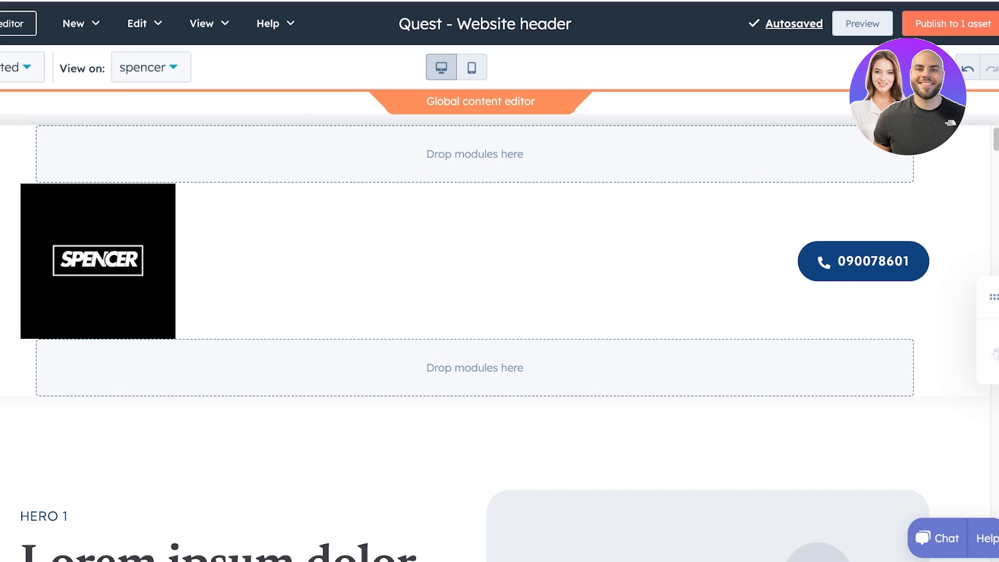
# - Leave the header editor unpublished and open the spencer page's Hero Two Column settings
pyautogui.click(16, 23)
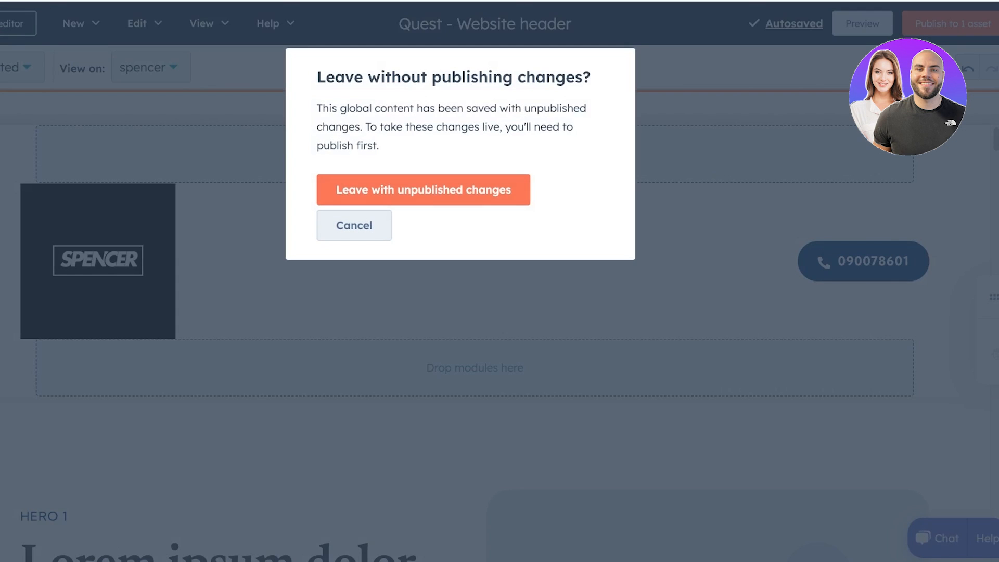
pyautogui.click(423, 189)
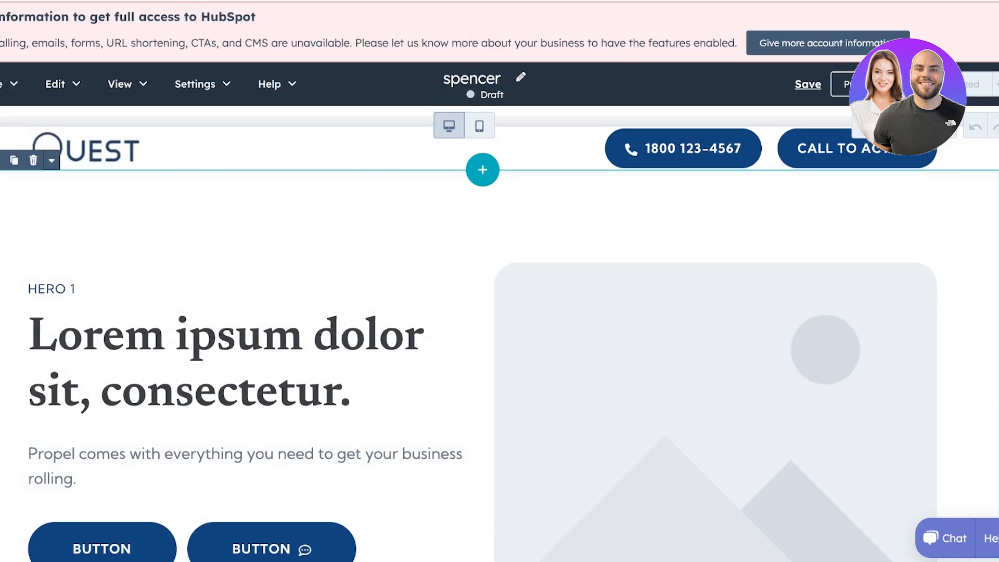
pyautogui.click(476, 229)
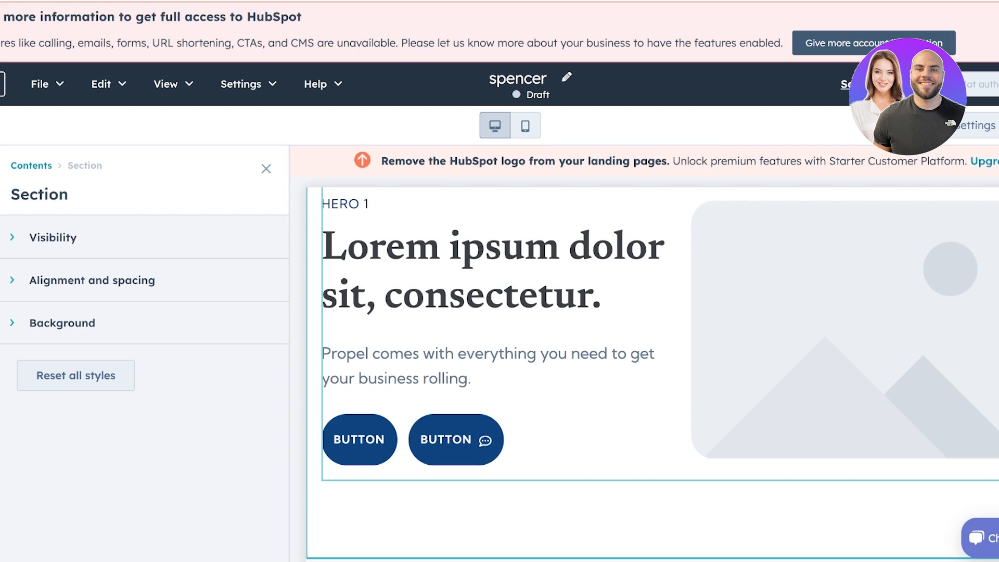
pyautogui.scroll(1, 659, 365)
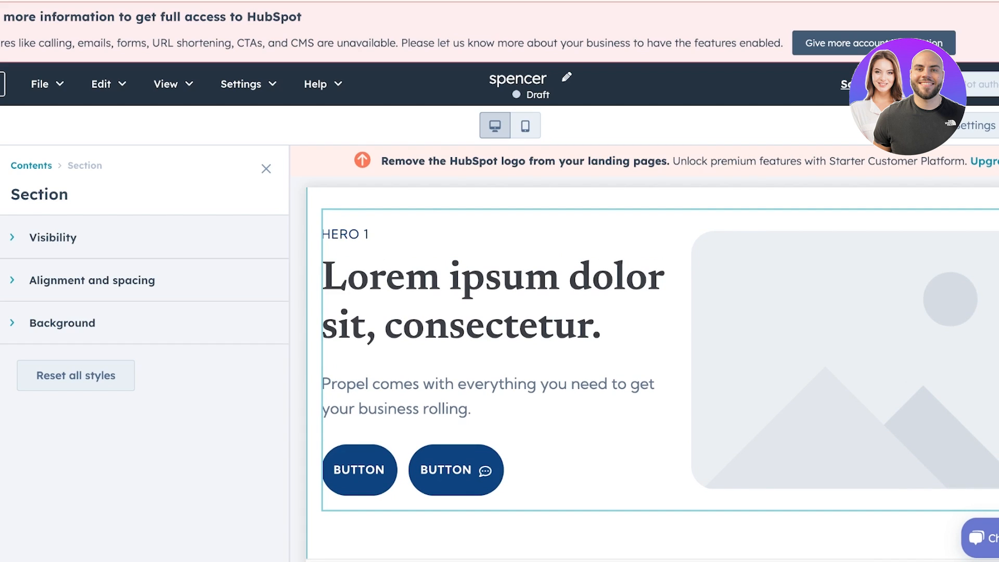
pyautogui.click(493, 302)
# - Replace the hero heading text with 'THE BEST DIGITAL AGENCY FOR YOUR SOCIAL MEDIA GROWTH'
pyautogui.tripleClick(41, 382)
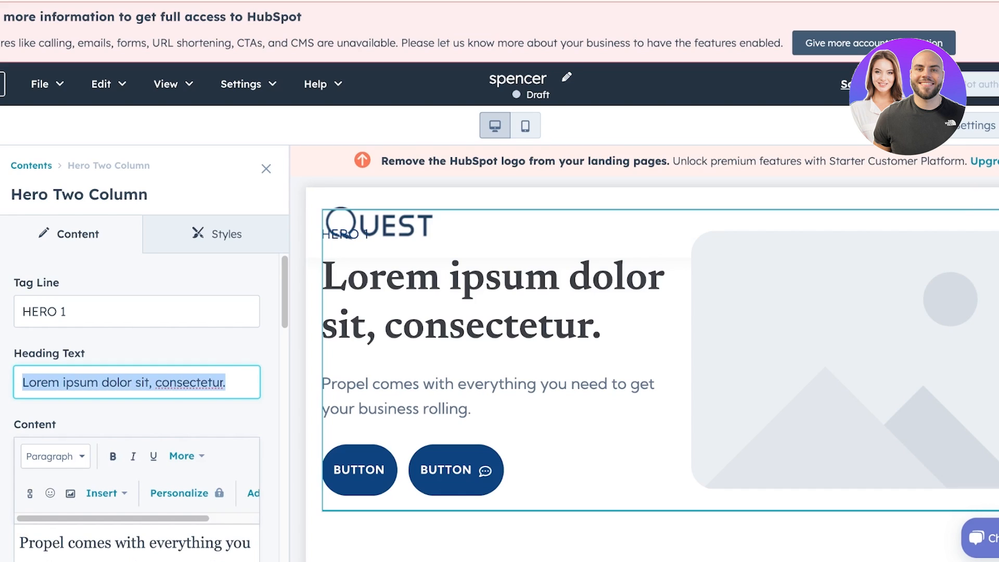
pyautogui.write('THE BE')
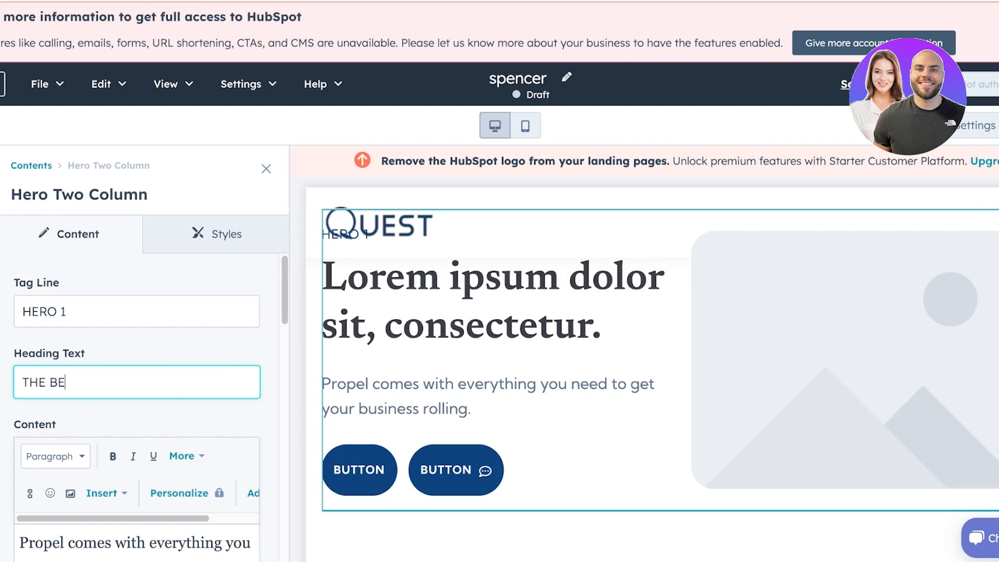
pyautogui.write('ST DIGITAL A')
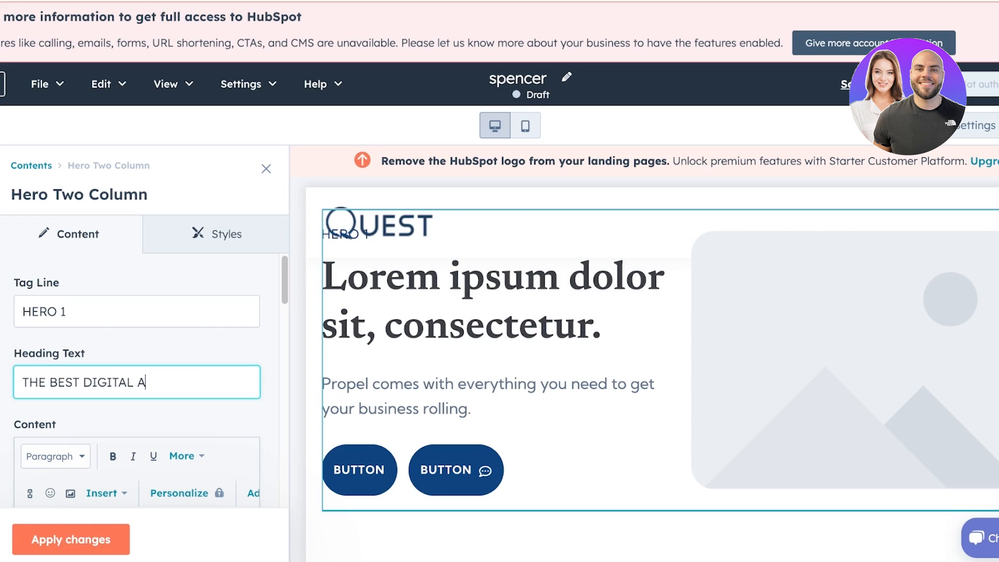
pyautogui.write('GENCY FOR YOUR S')
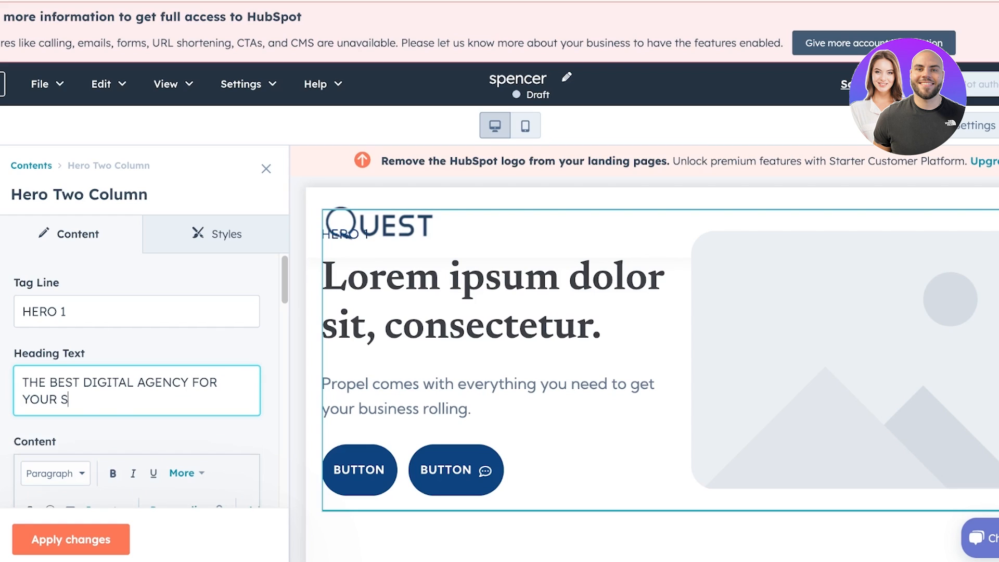
pyautogui.write('OCIAL MEDIA GROWTH')
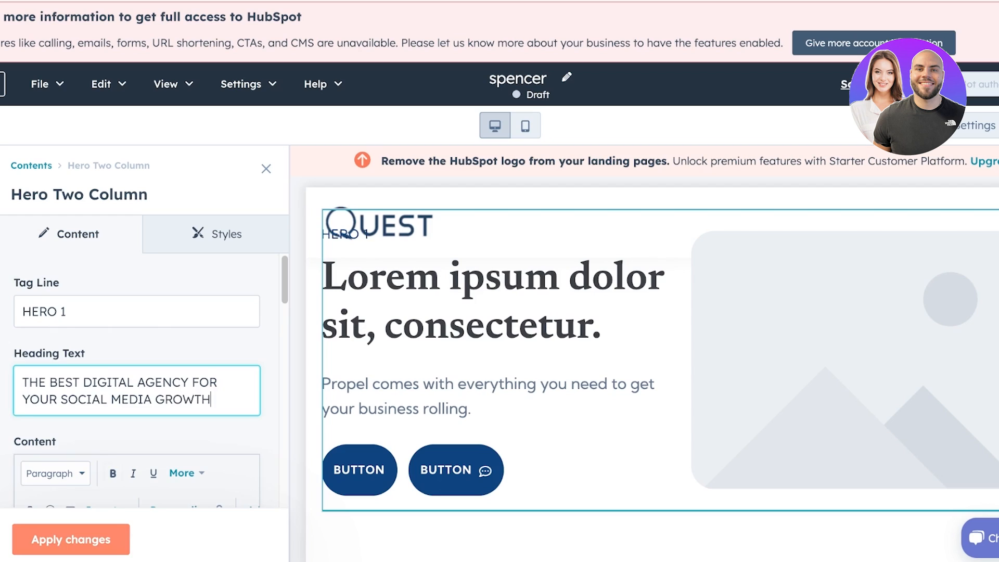
pyautogui.click(70, 540)
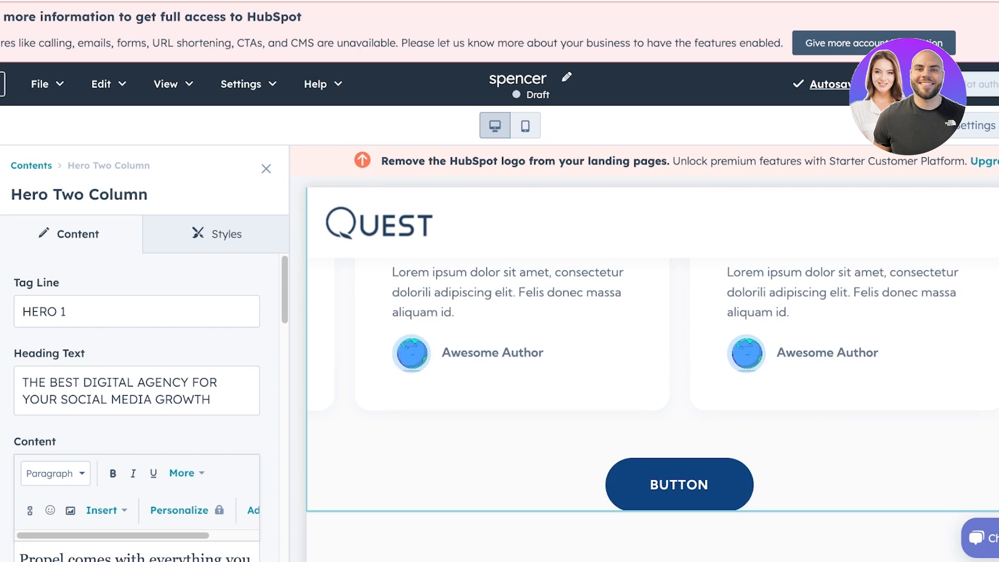
# - Delete the Hero Testimonial section using the page Contents tree
pyautogui.click(266, 169)
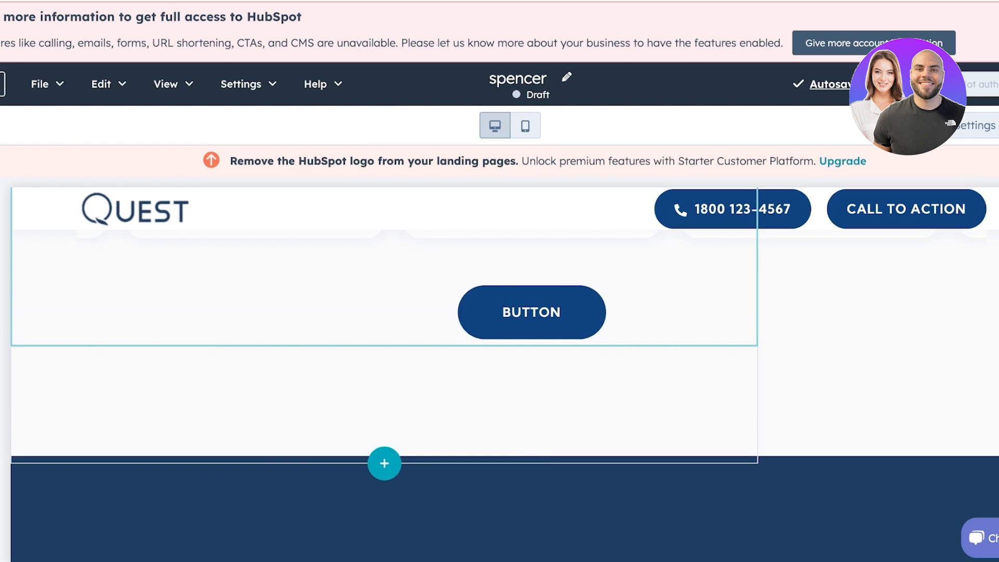
pyautogui.scroll(6, 499, 353)
pyautogui.click(500, 353)
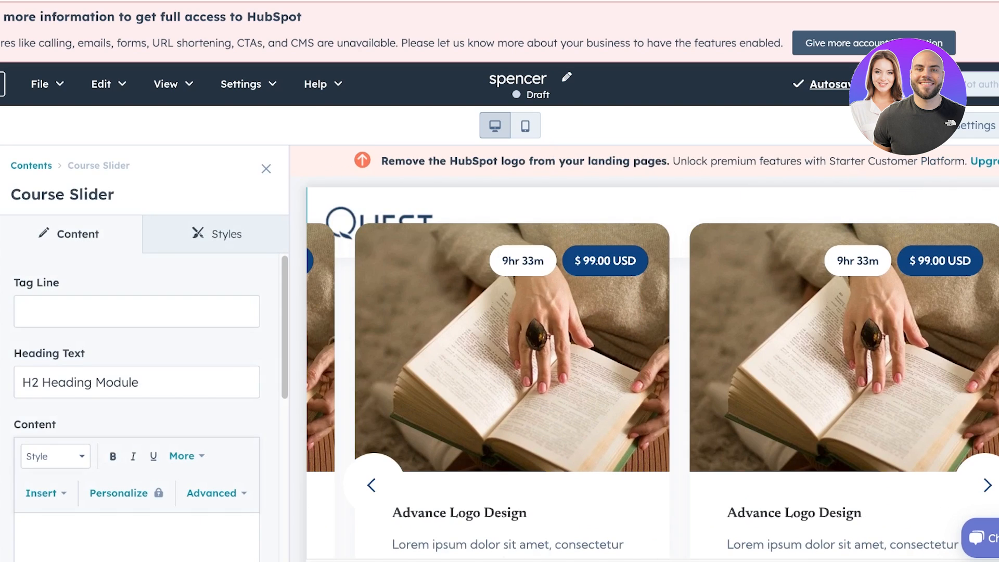
pyautogui.scroll(-8, 135, 416)
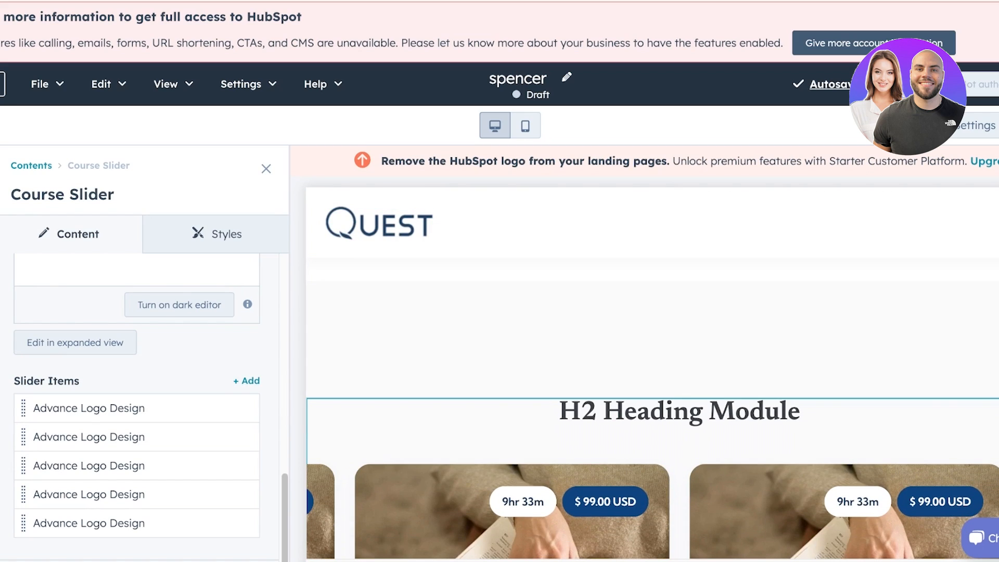
pyautogui.click(32, 165)
pyautogui.scroll(-4, 138, 356)
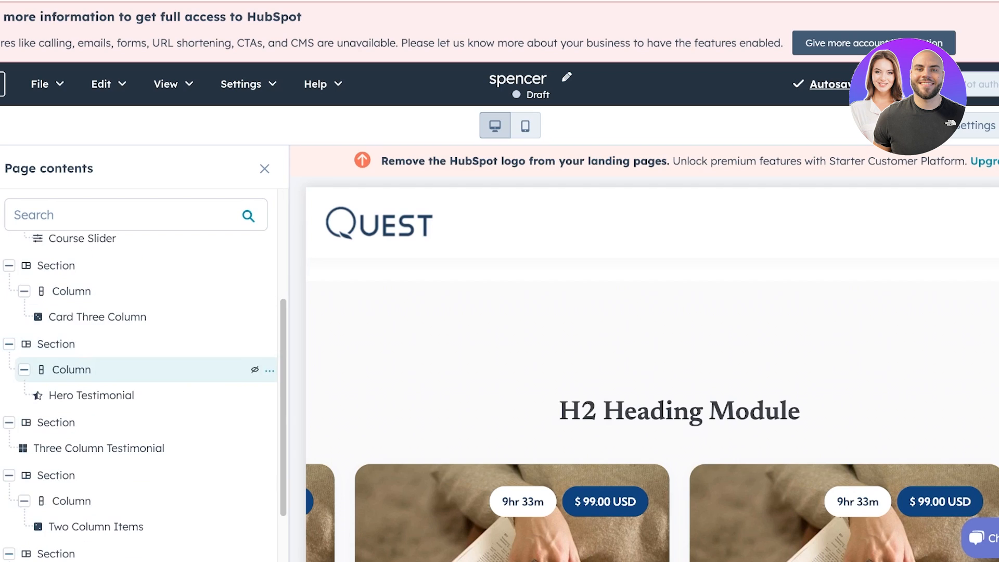
pyautogui.click(270, 344)
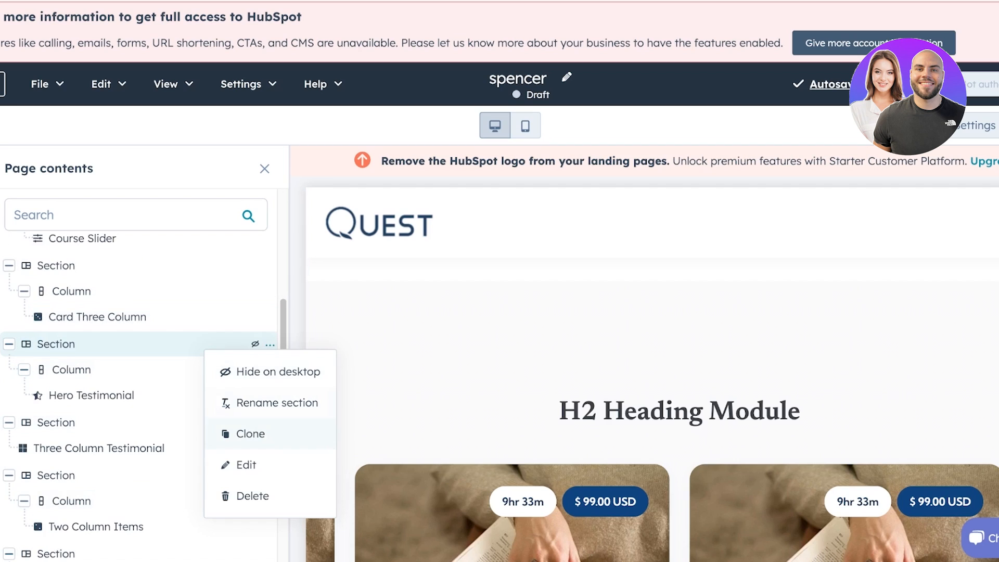
pyautogui.click(242, 495)
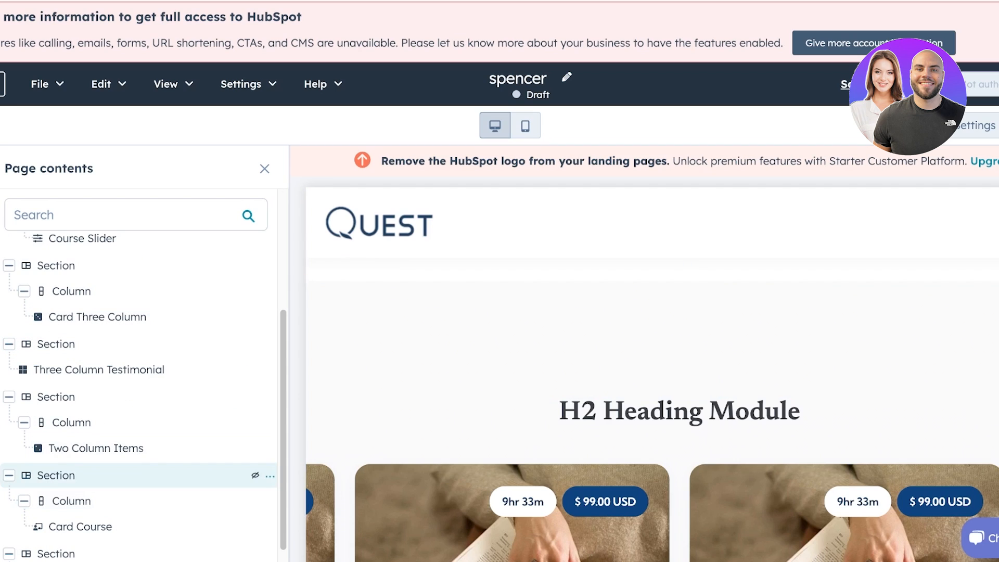
pyautogui.click(56, 475)
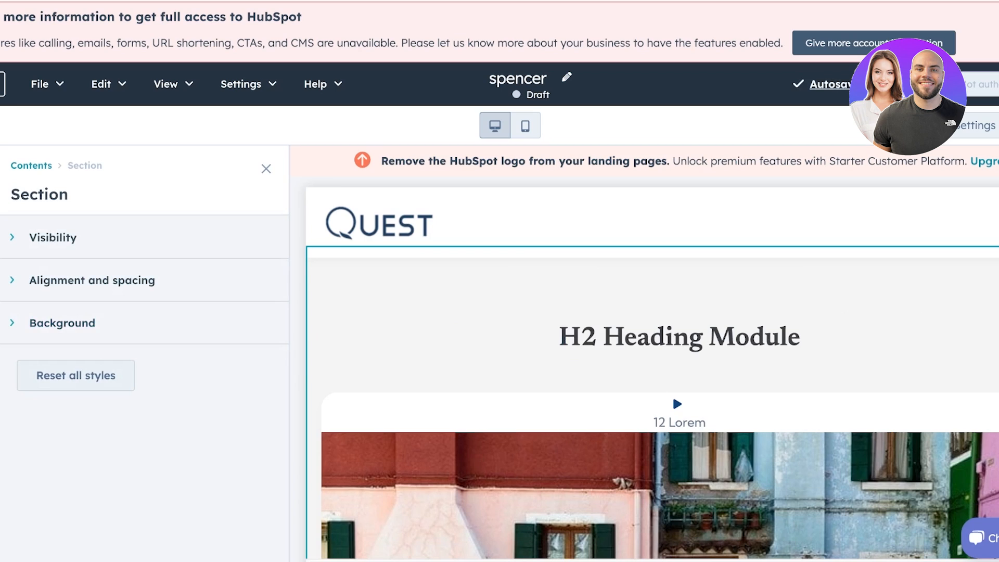
pyautogui.click(266, 169)
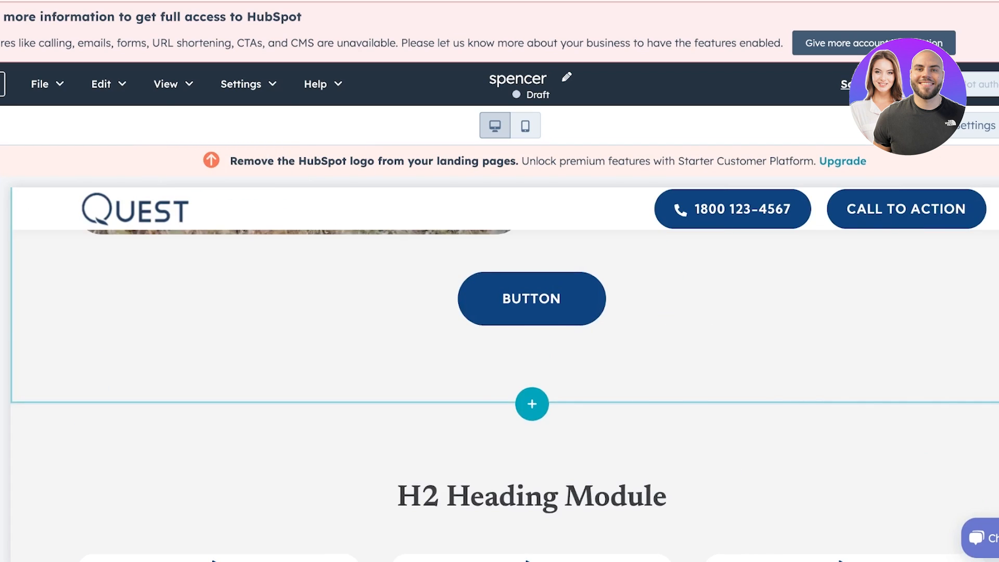
pyautogui.scroll(20, 499, 343)
# - Save the spencer landing page draft and exit the editor
pyautogui.click(854, 85)
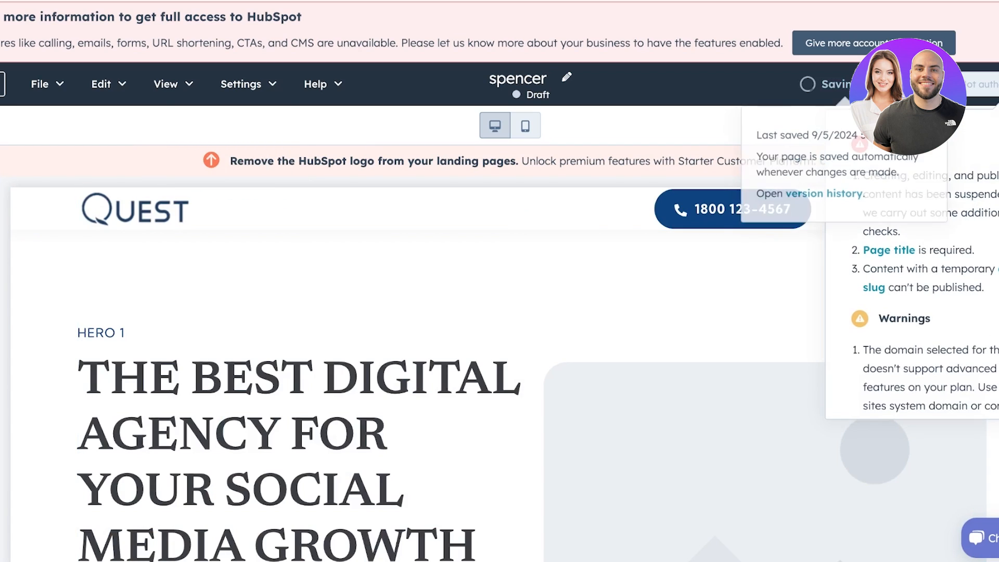
pyautogui.click(854, 85)
pyautogui.moveTo(985, 84)
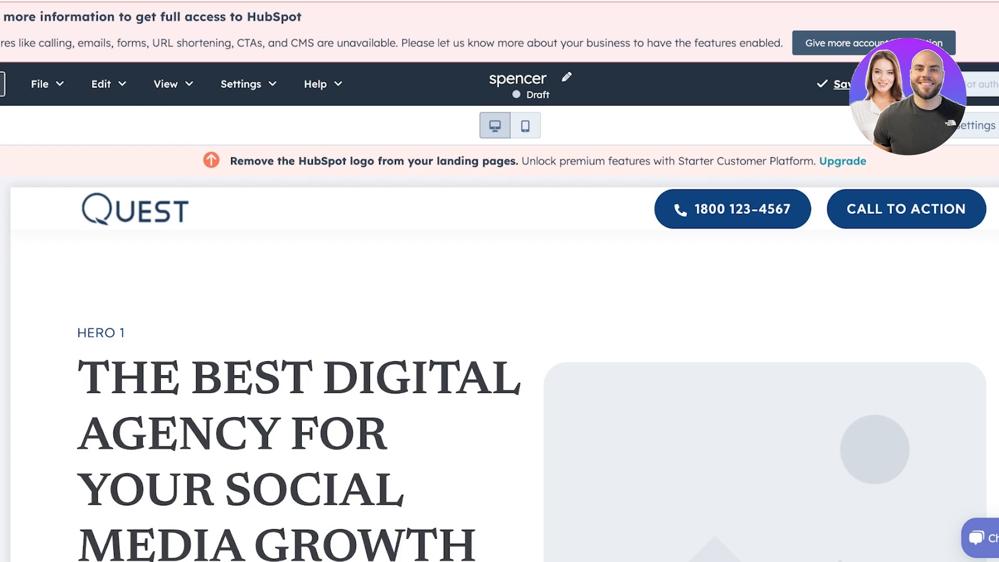
pyautogui.click(1, 84)
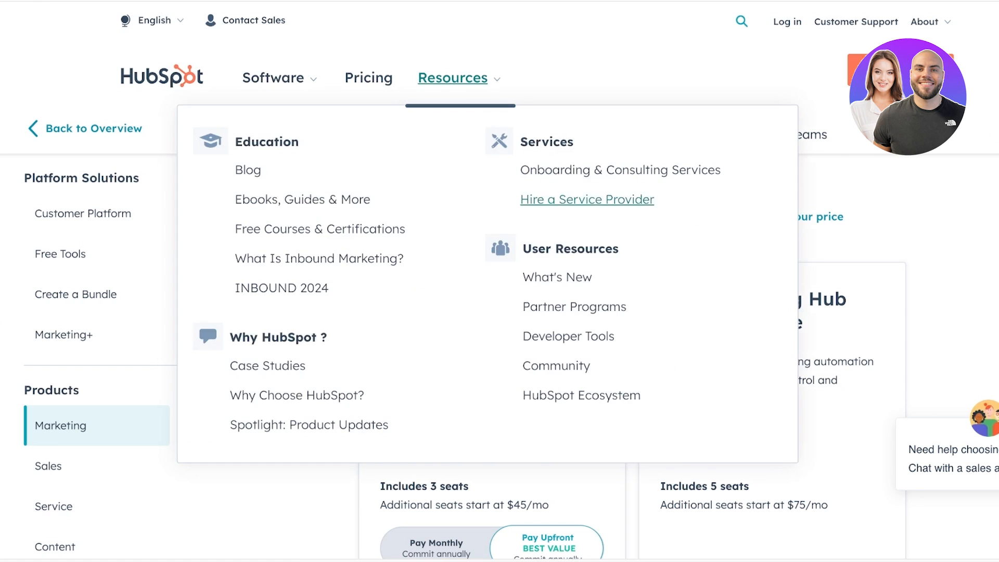
# - Look at the Service Hub, Sales Hub and Free Tools plan pricing in turn
pyautogui.scroll(-3, 96, 403)
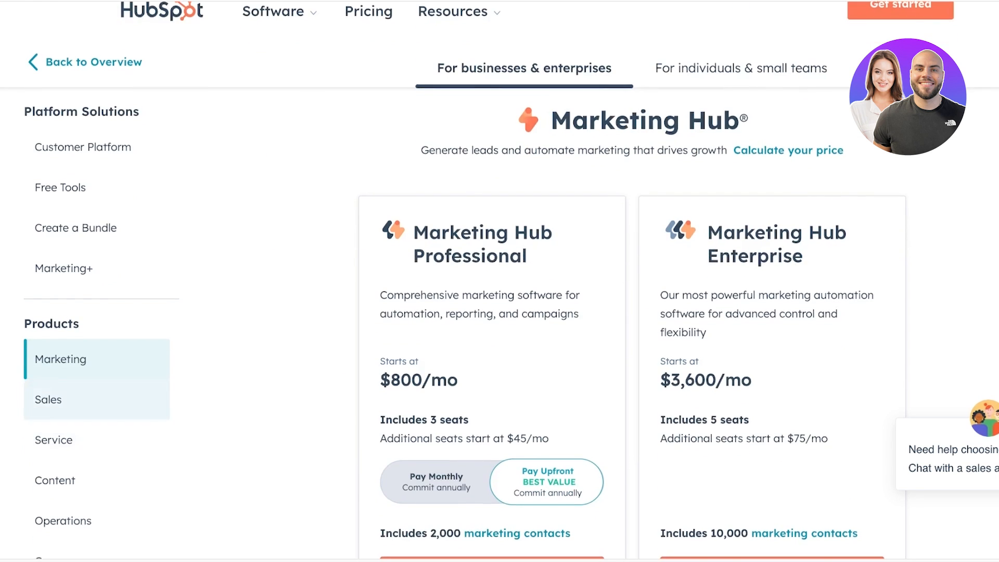
pyautogui.click(97, 409)
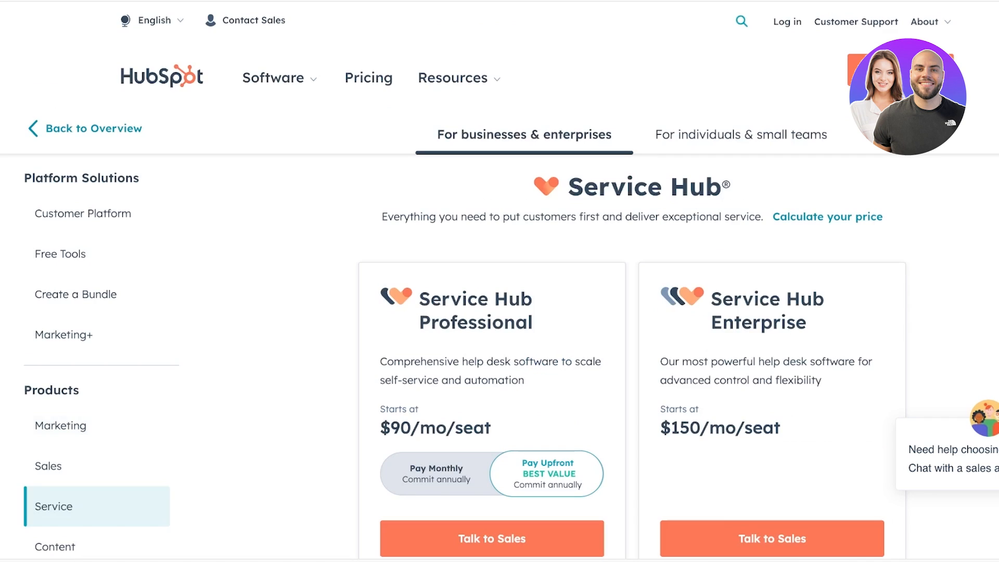
pyautogui.click(97, 465)
pyautogui.click(97, 254)
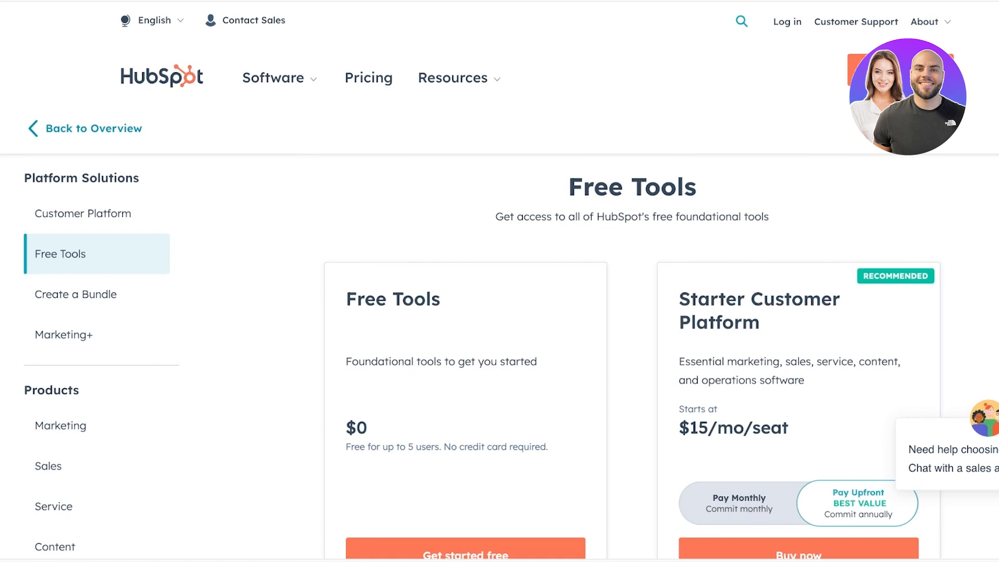
# - Browse the Free Tools pricing, then return to the 'Grow better with HubSpot' homepage
pyautogui.scroll(-10, 499, 281)
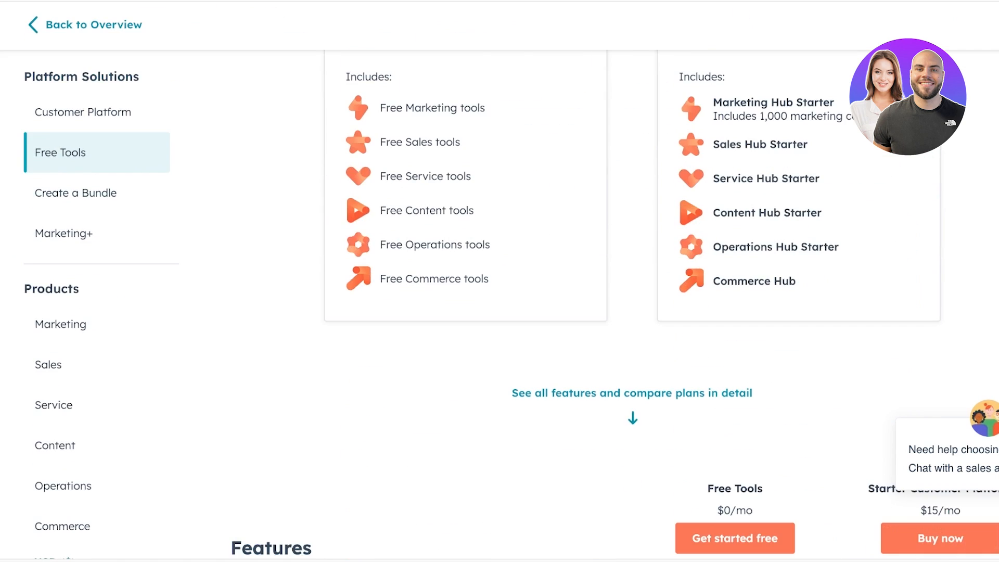
pyautogui.scroll(2, 499, 281)
pyautogui.scroll(7, 500, 281)
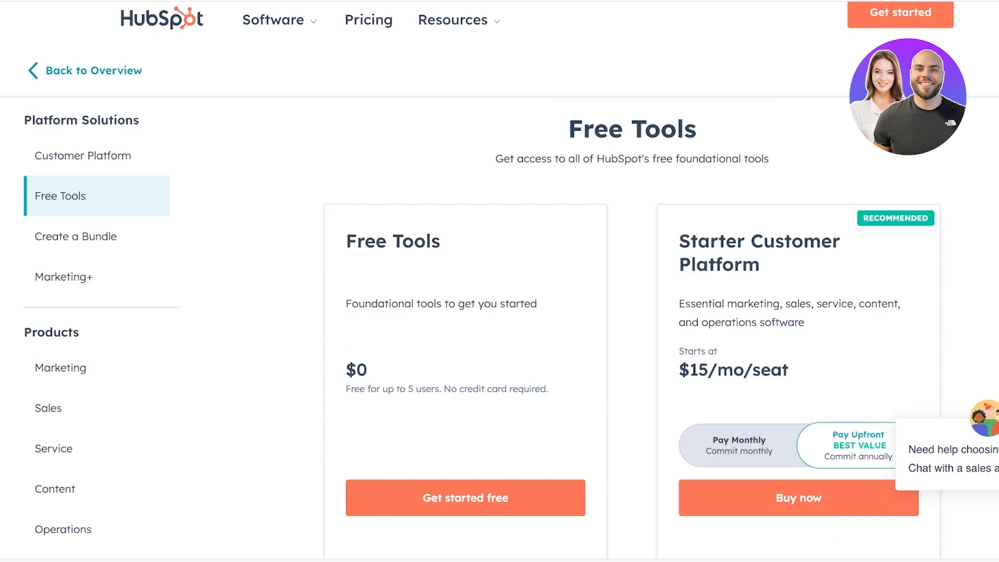
pyautogui.scroll(-10, 500, 281)
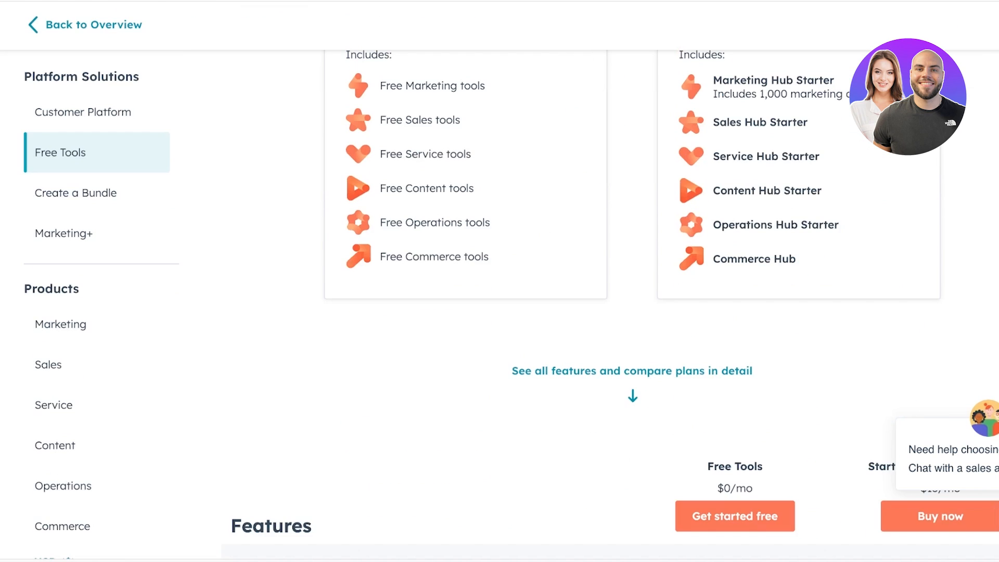
pyautogui.scroll(-13, 500, 281)
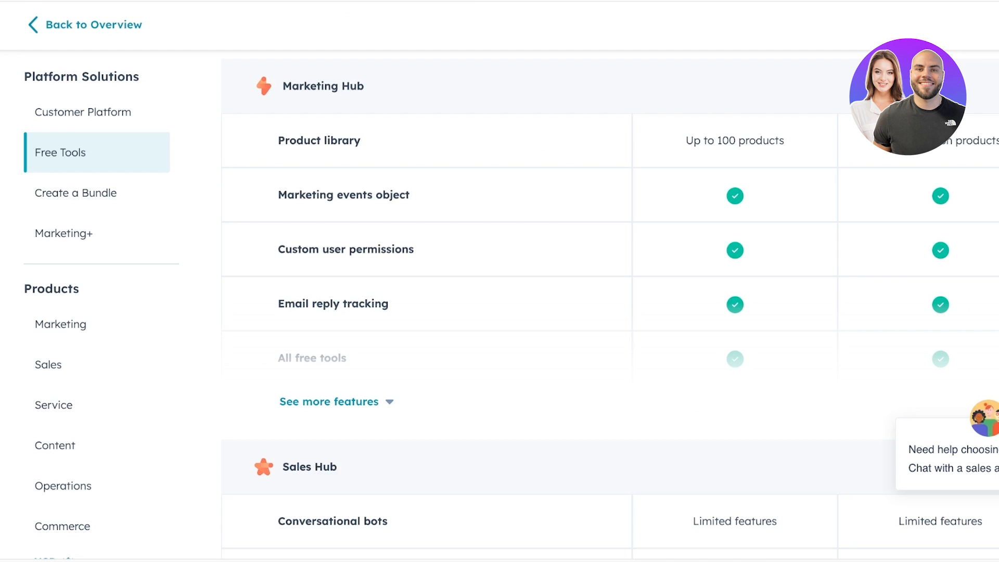
pyautogui.scroll(17, 499, 281)
pyautogui.scroll(10, 500, 280)
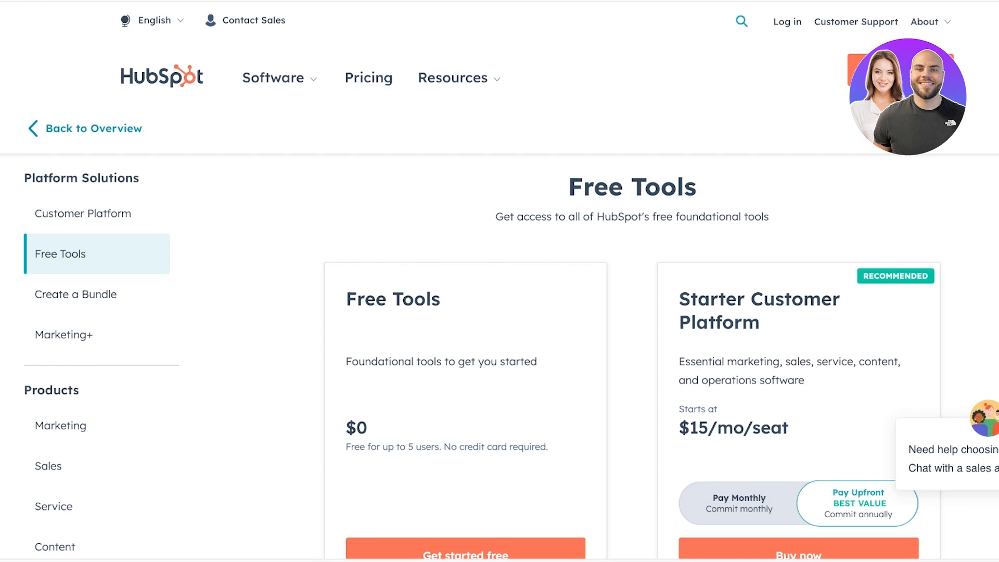
pyautogui.moveTo(273, 78)
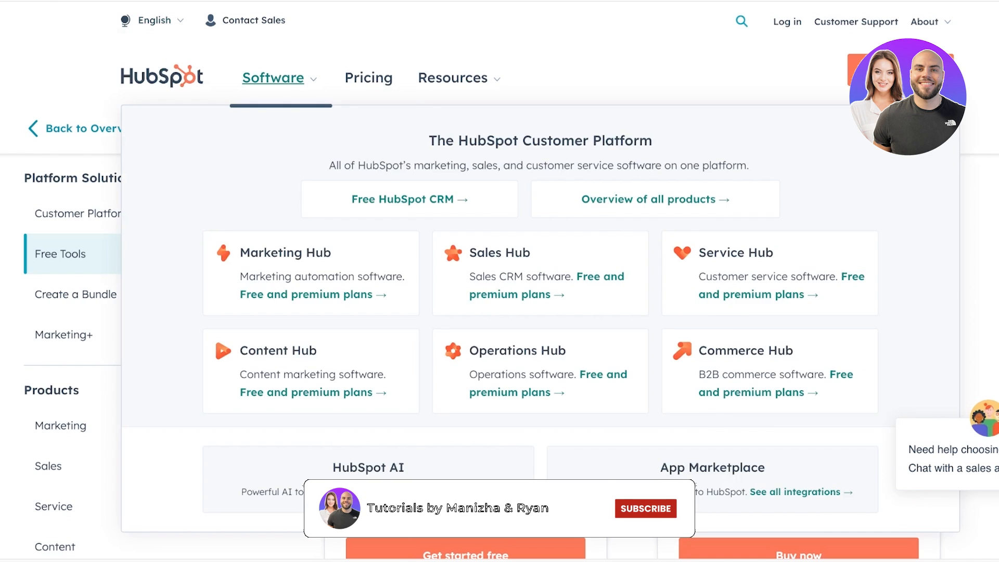
pyautogui.click(162, 76)
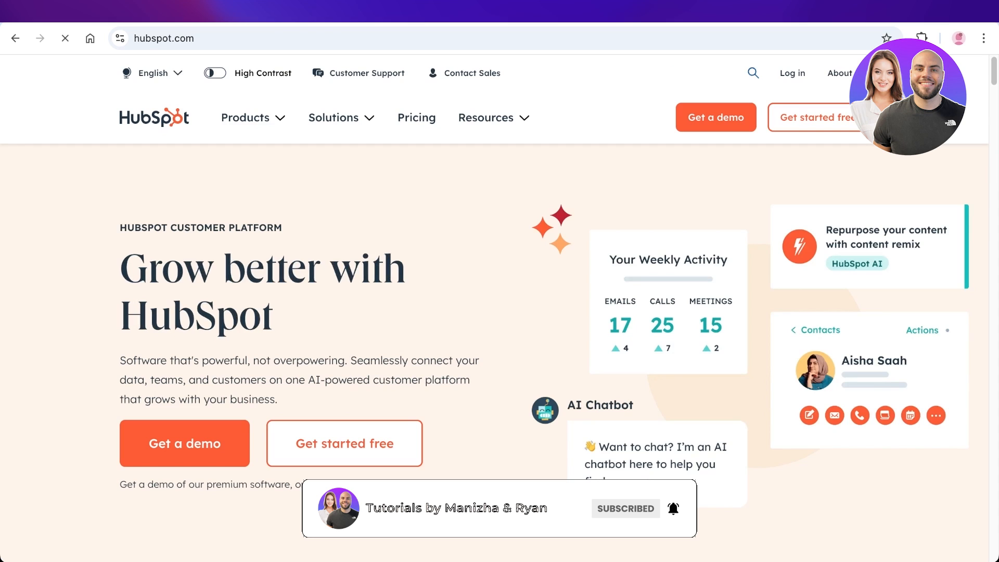